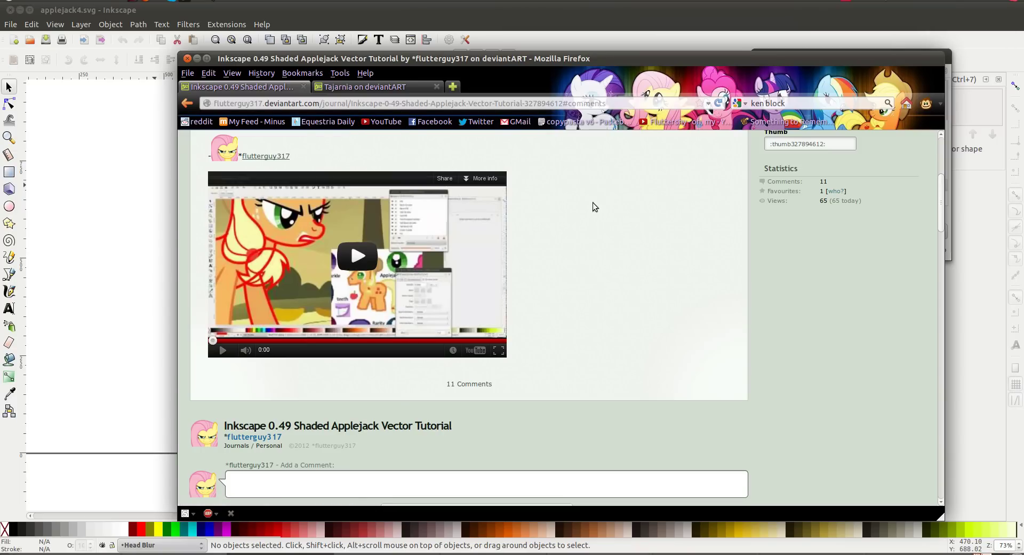
# - Read the deviantART shading tutorial journal down to its comments, then show the commenter's profile tab
pyautogui.scroll(6, 678, 242)
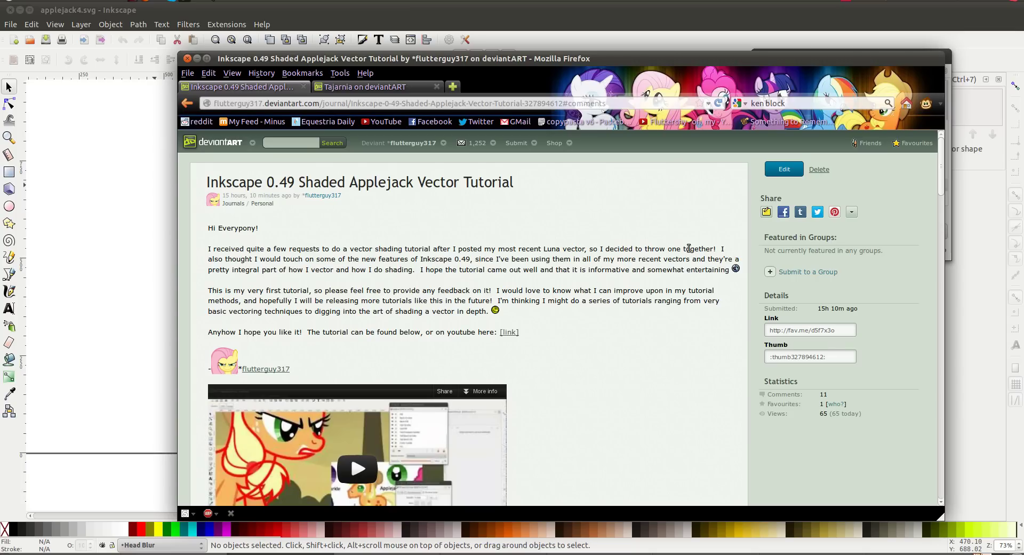
pyautogui.scroll(-3, 625, 293)
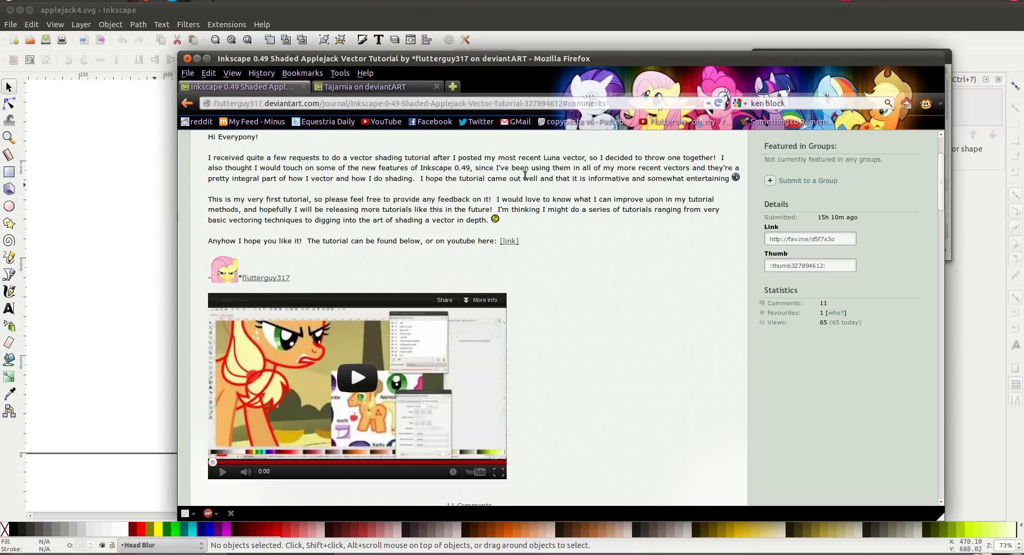
pyautogui.scroll(-5, 614, 358)
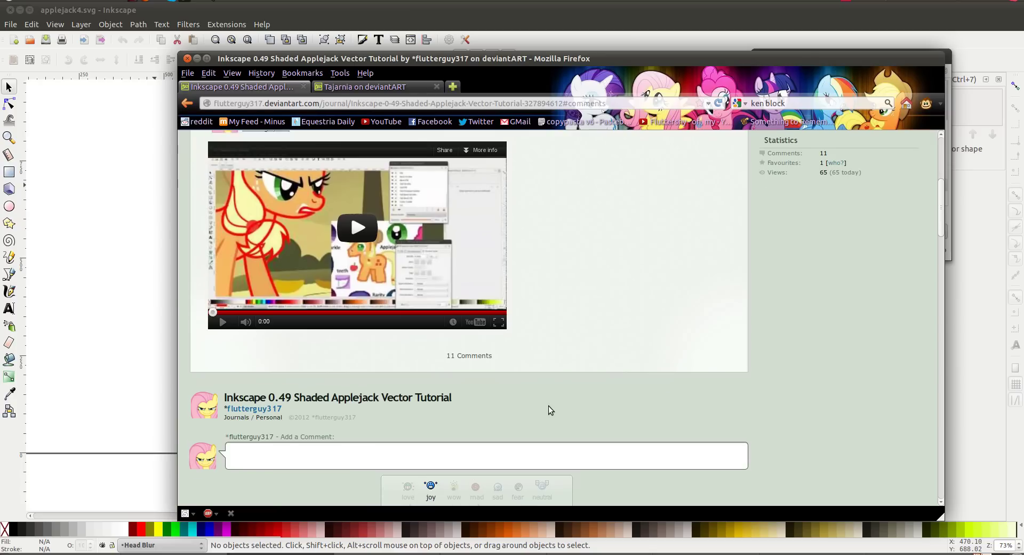
pyautogui.scroll(6, 548, 406)
pyautogui.scroll(2, 606, 373)
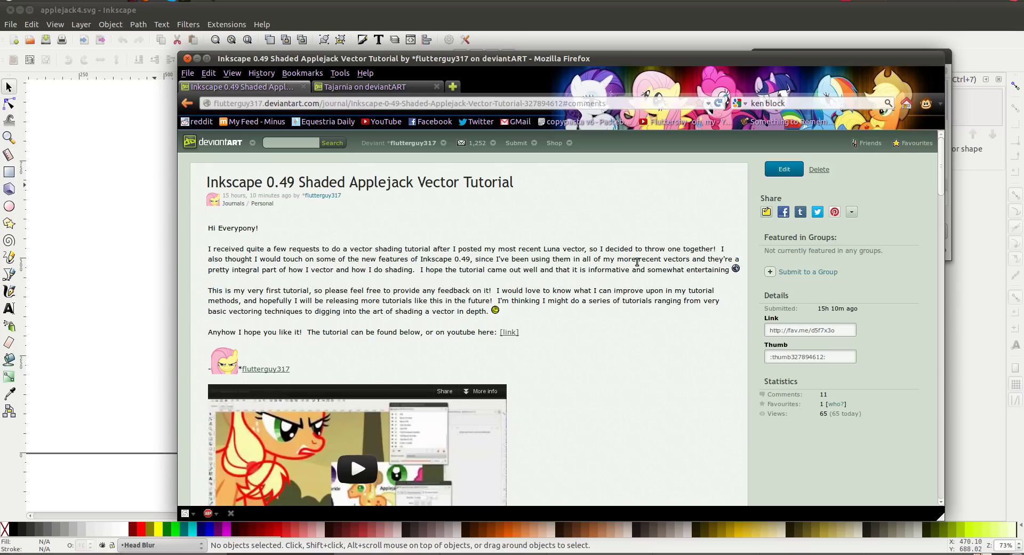
pyautogui.scroll(-4, 600, 276)
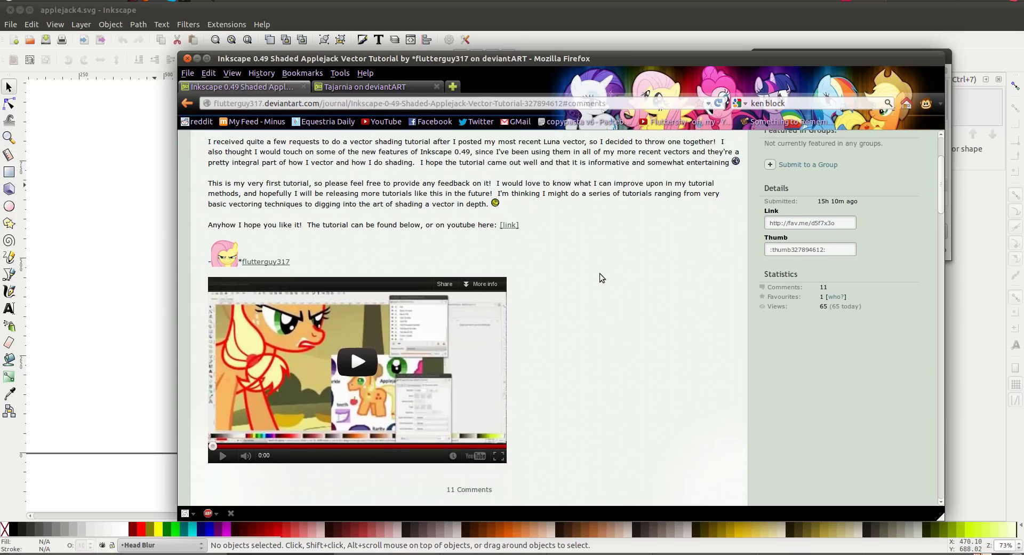
pyautogui.scroll(-1, 600, 277)
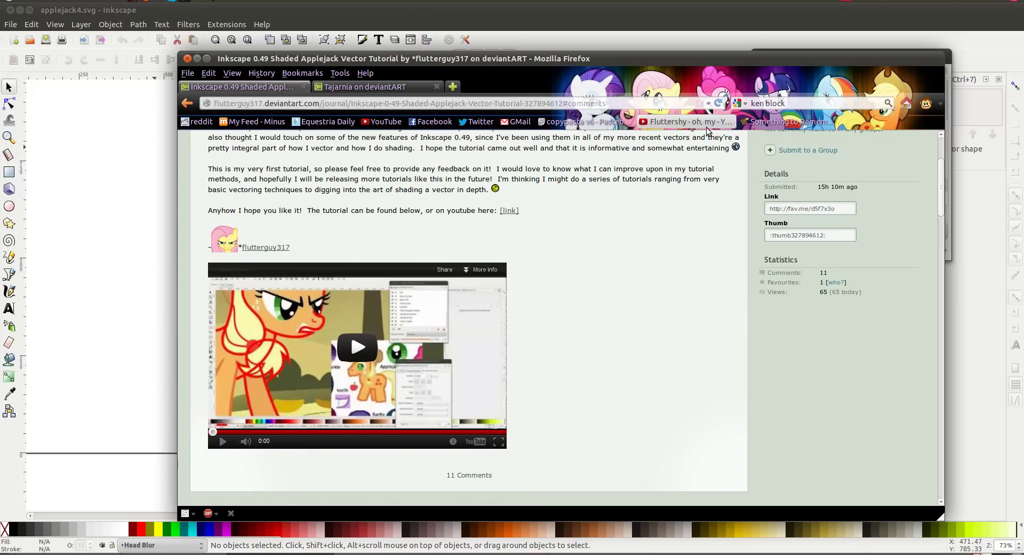
pyautogui.scroll(5, 633, 266)
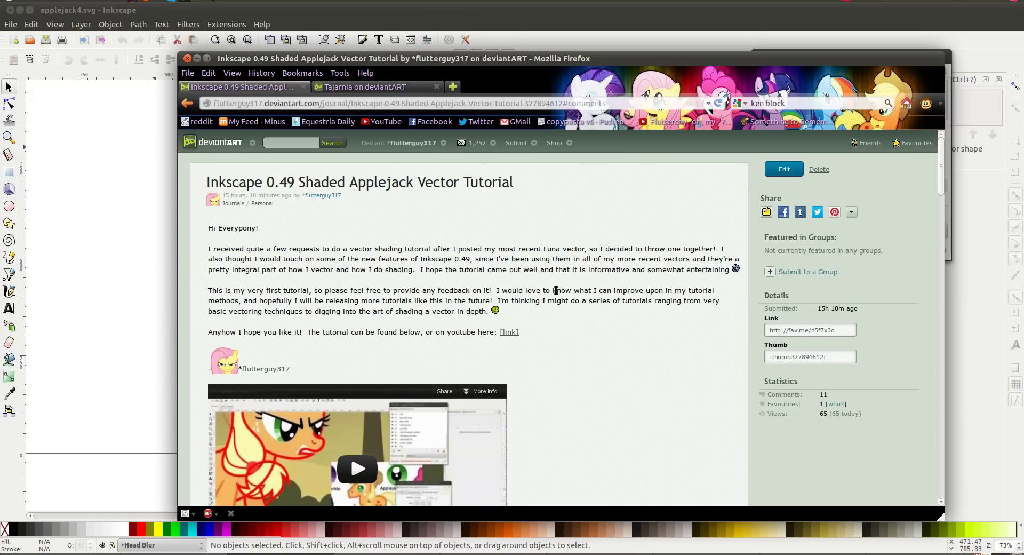
pyautogui.scroll(-4, 556, 290)
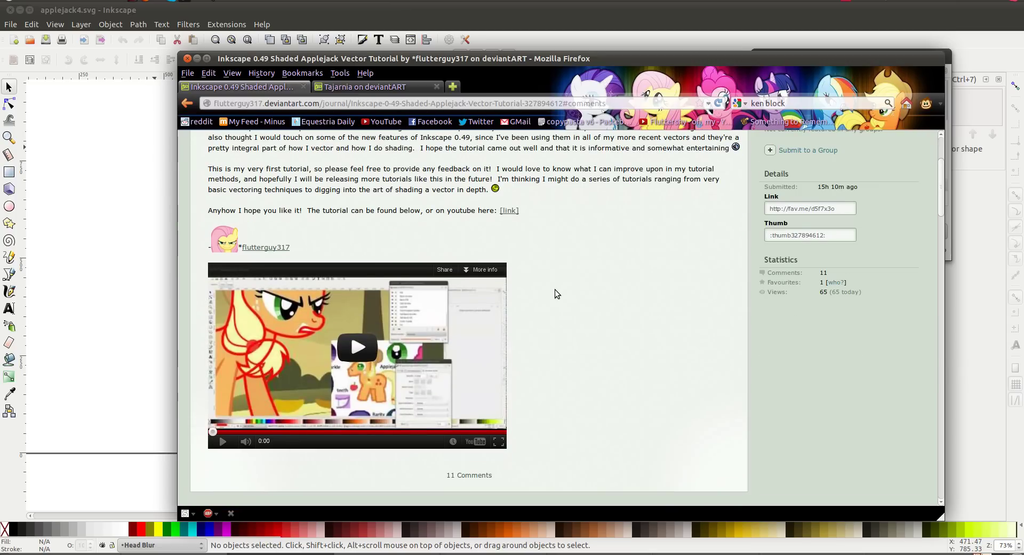
pyautogui.scroll(-2, 555, 294)
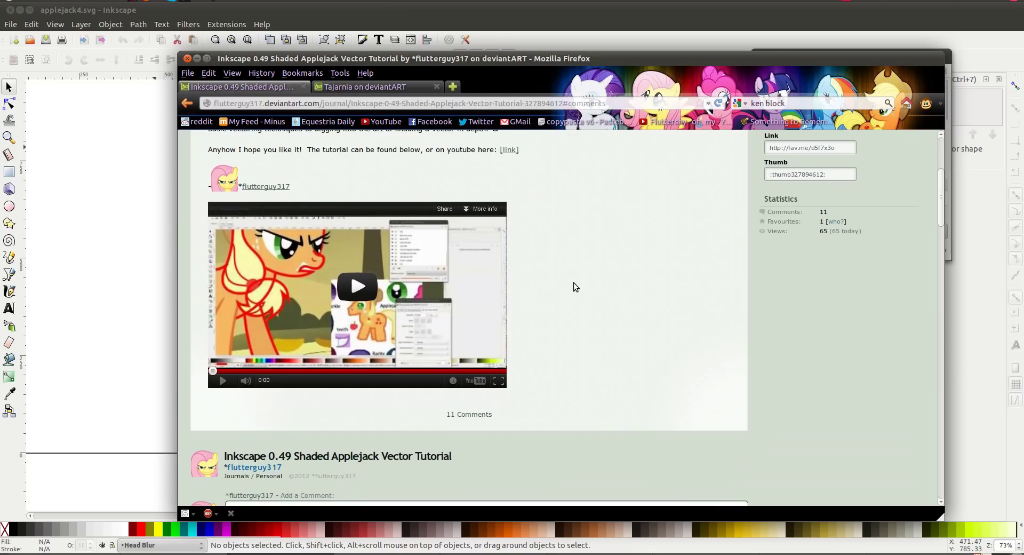
pyautogui.scroll(-3, 574, 283)
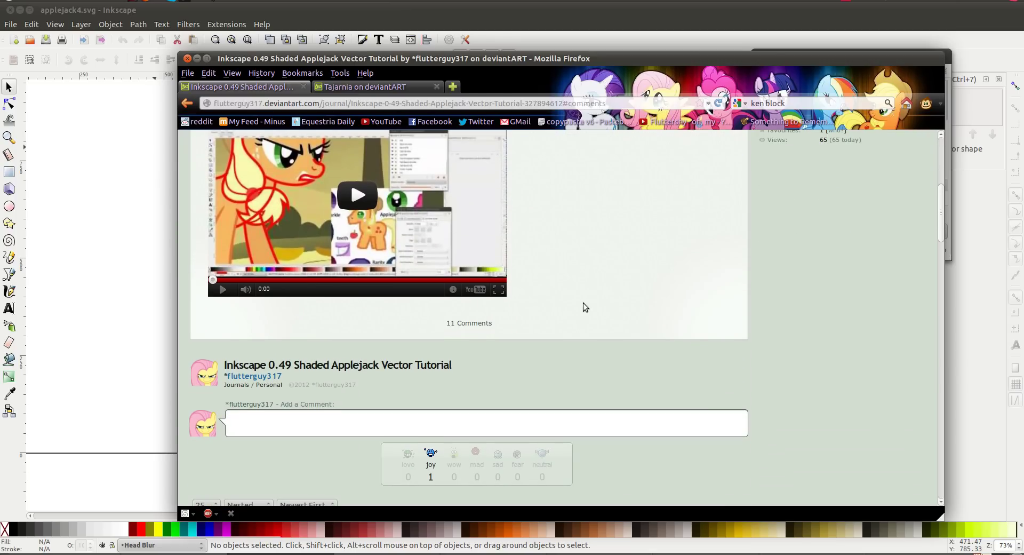
pyautogui.scroll(-5, 583, 303)
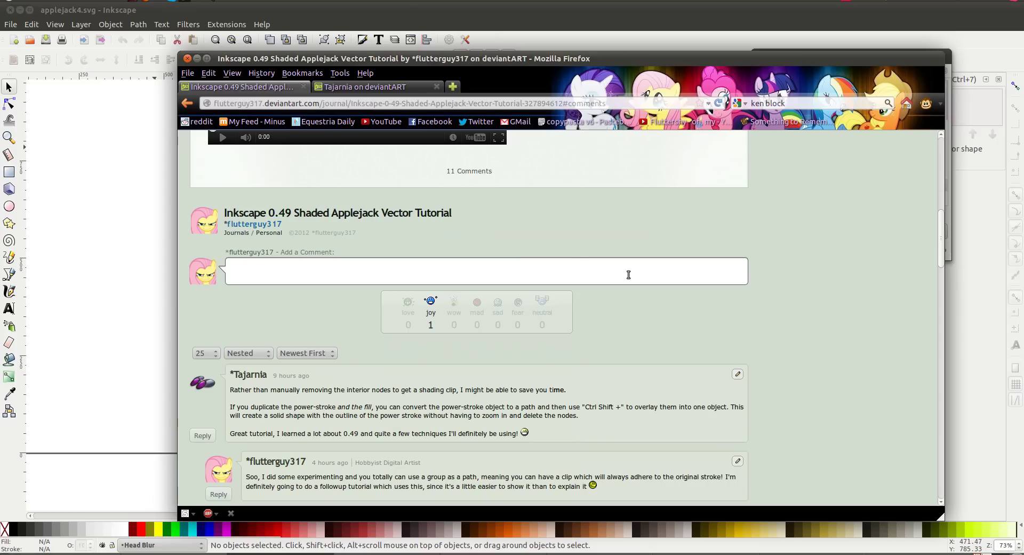
pyautogui.scroll(-2, 247, 260)
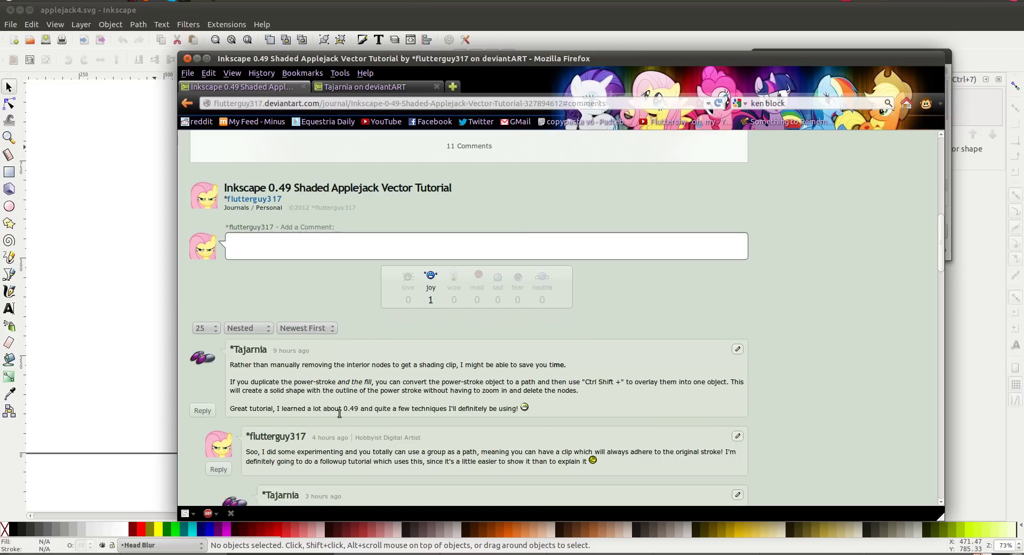
pyautogui.click(379, 86)
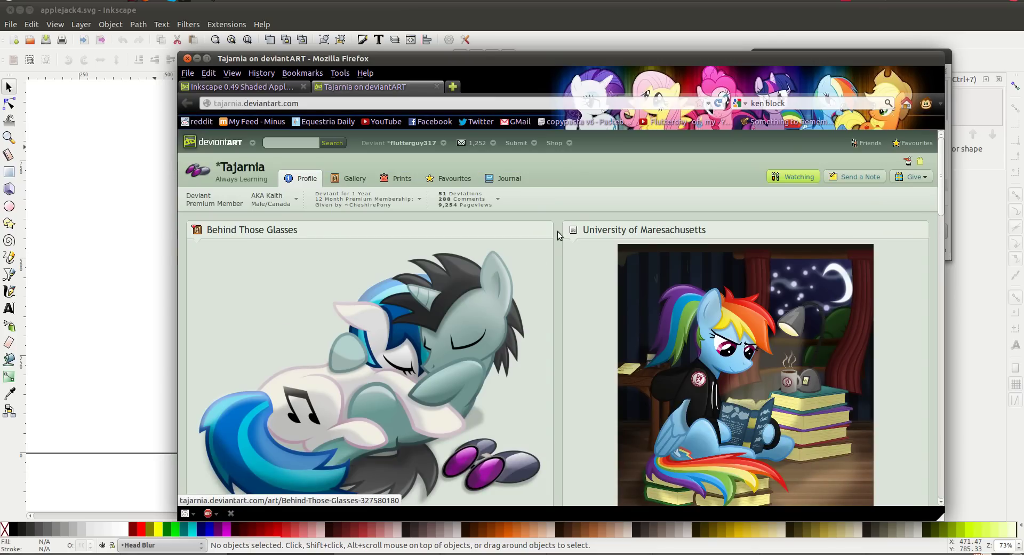
# - Drag the Firefox window up and to the right to uncover the Applejack drawing in Inkscape
pyautogui.scroll(-1, 551, 322)
pyautogui.scroll(-2, 551, 323)
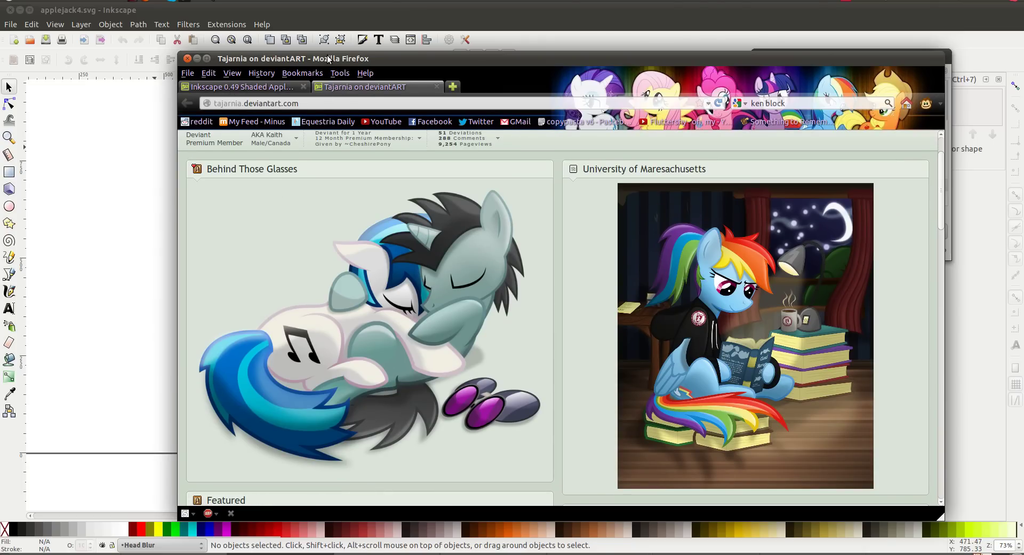
pyautogui.moveTo(326, 57); pyautogui.dragTo(531, 20)
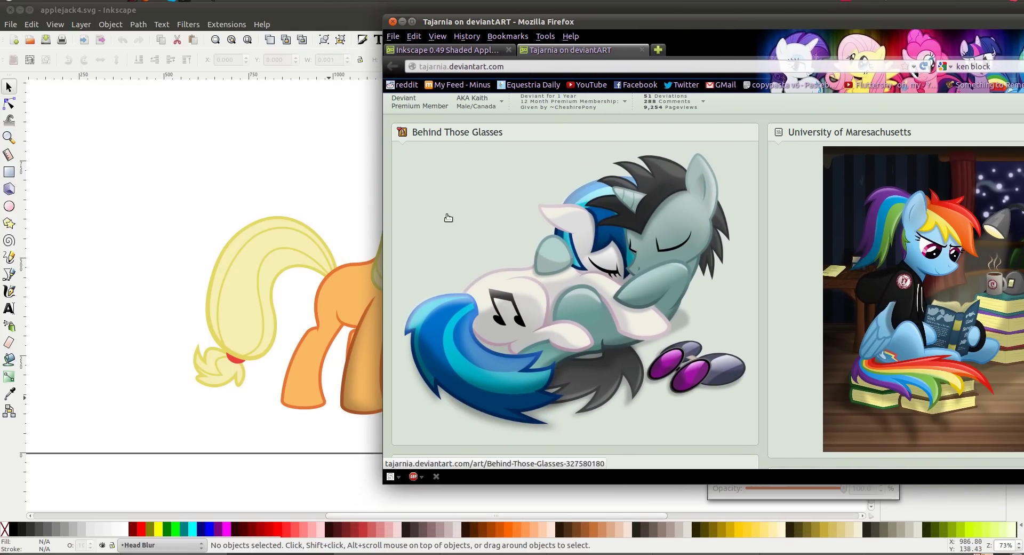
# - Raise the Inkscape window with applejack4.svg and browse the Path menu without choosing anything
pyautogui.click(330, 144)
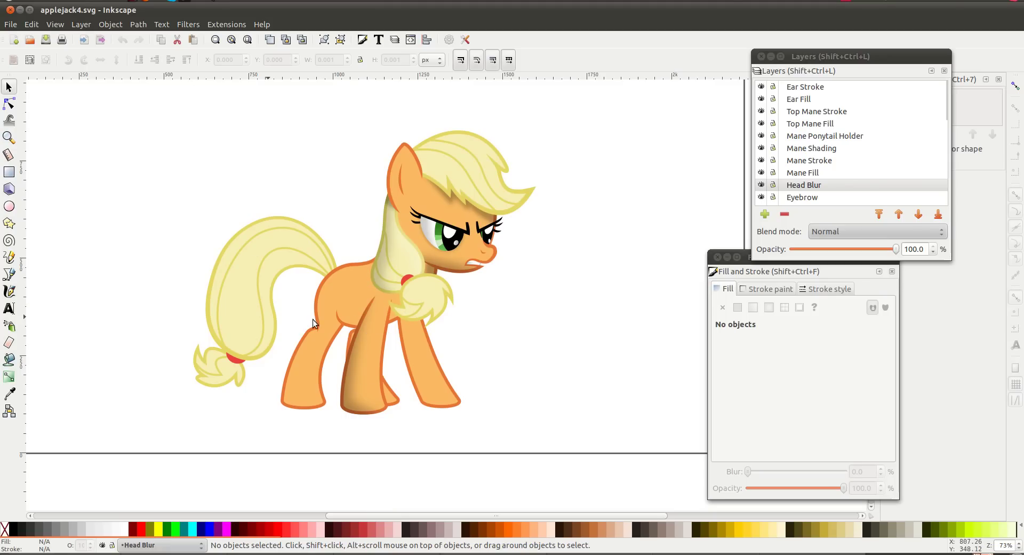
pyautogui.click(138, 25)
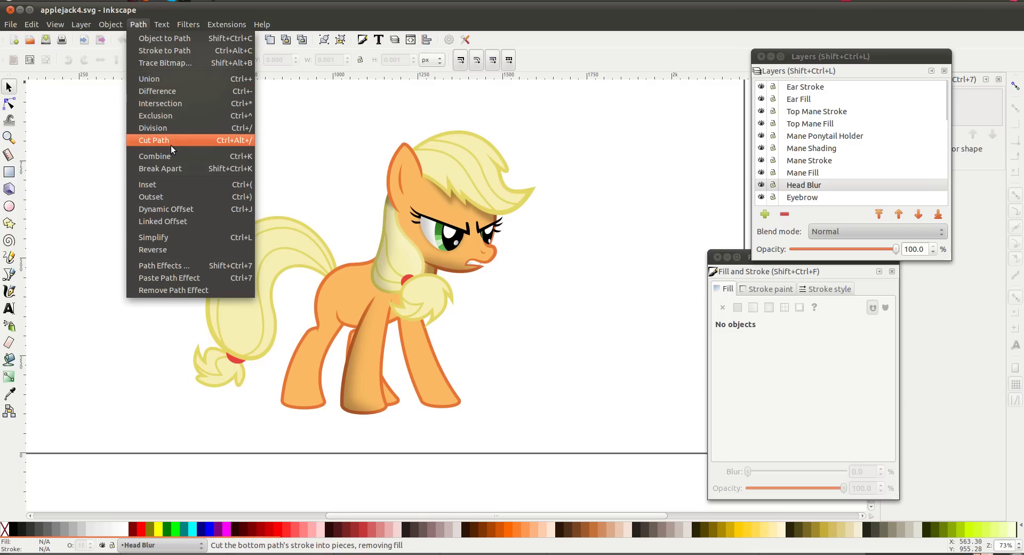
pyautogui.click(514, 313)
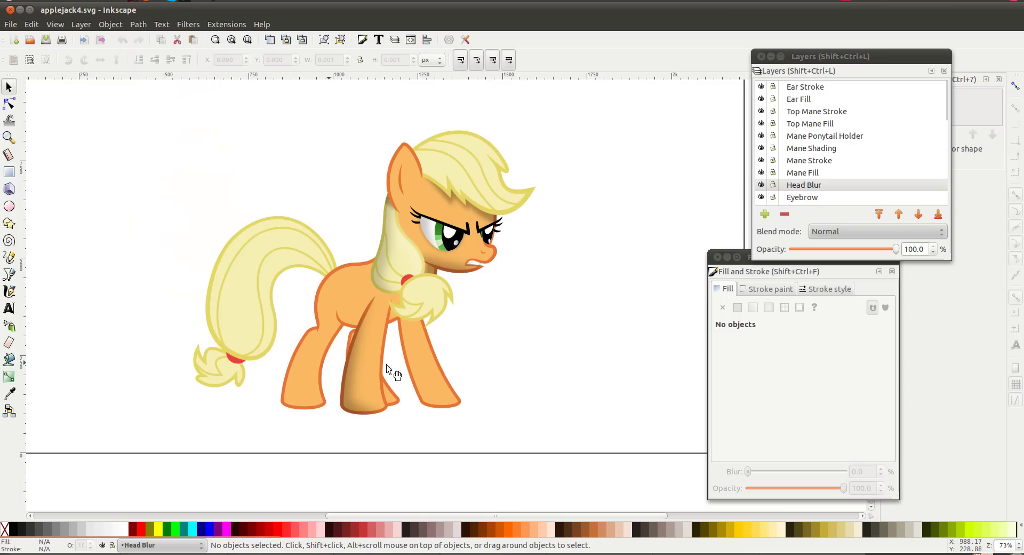
# - Zoom to the front leg and select its Front Shading path: black fill, 8 blur, 30 opacity
pyautogui.scroll(2, 369, 359)
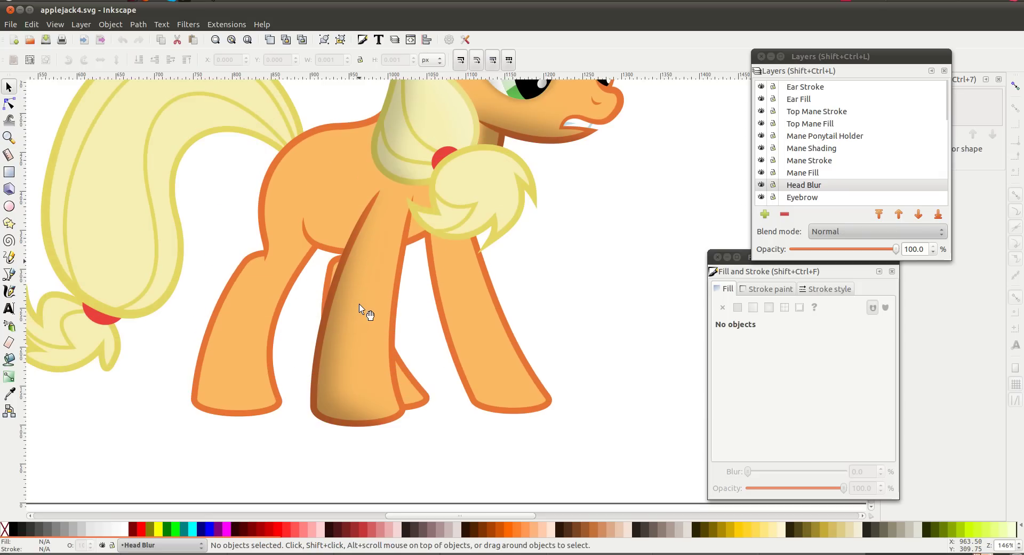
pyautogui.hscroll(3, 360, 303)
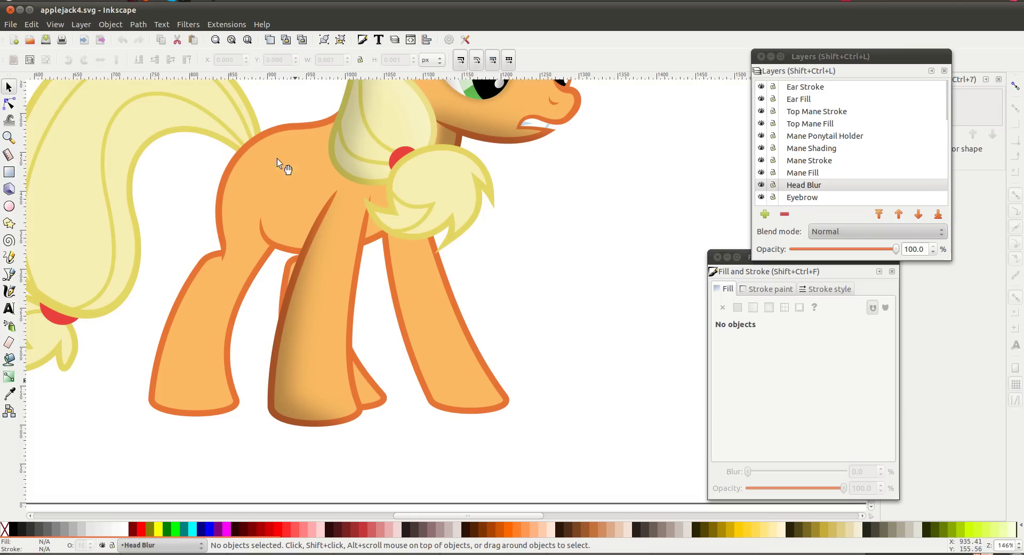
pyautogui.click(301, 374)
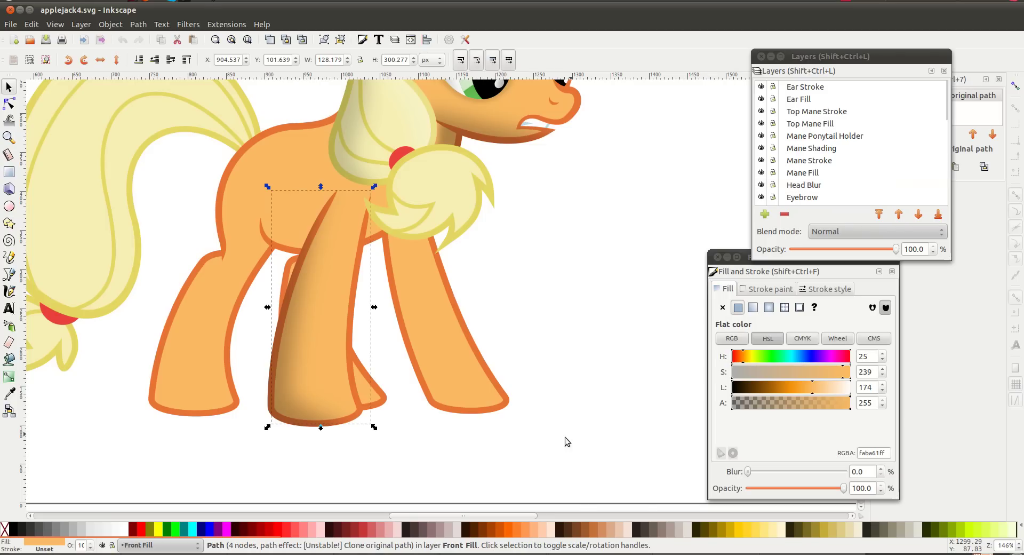
pyautogui.click(593, 327)
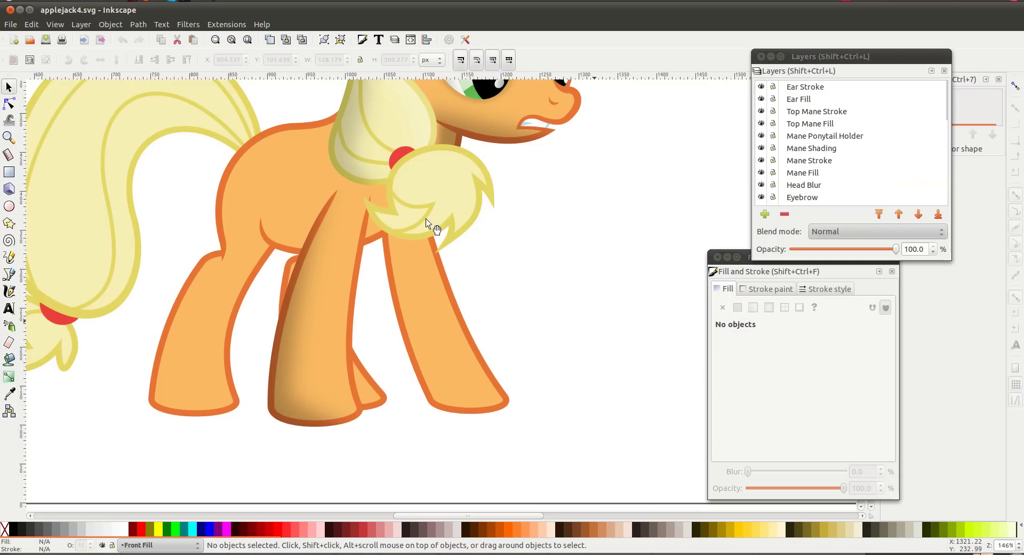
pyautogui.click(286, 405)
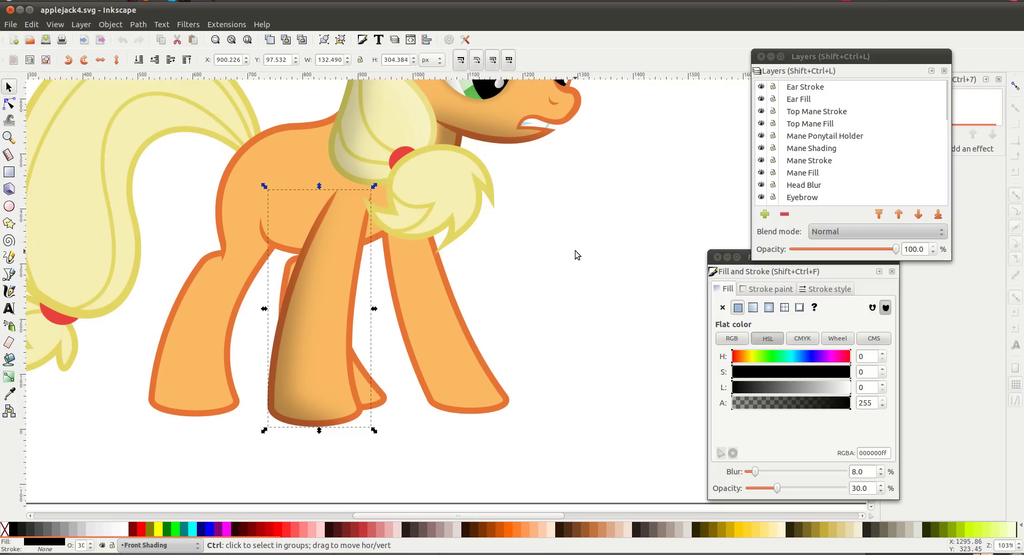
pyautogui.scroll(-1, 575, 251)
pyautogui.scroll(-1, 575, 250)
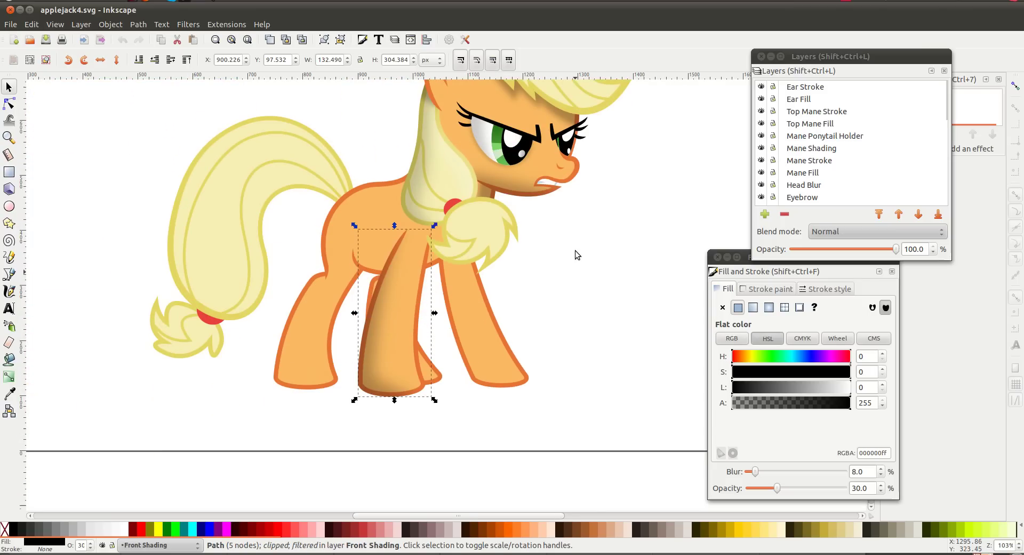
pyautogui.scroll(1, 441, 319)
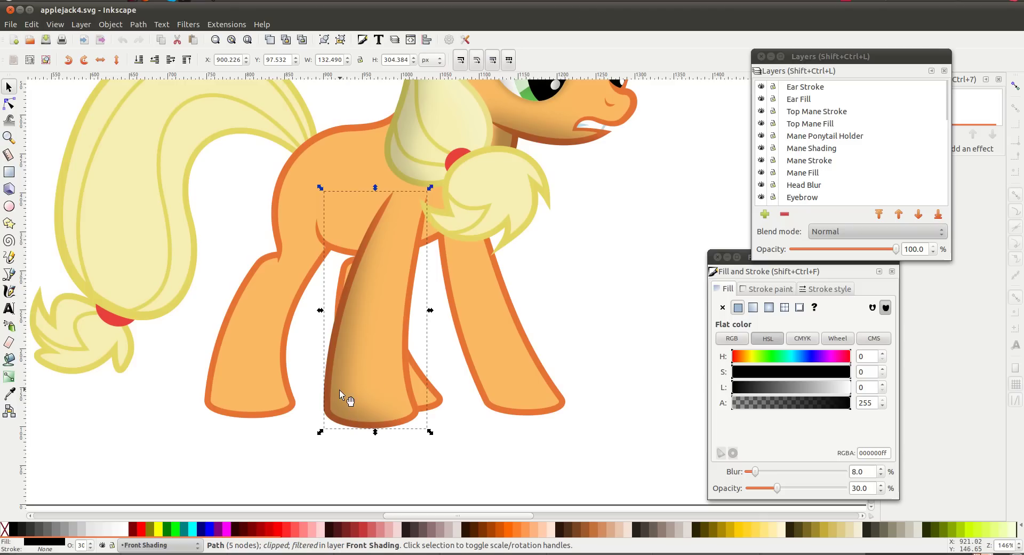
# - Delete the Front Shading path, undo that, then revert the drawing to its last saved version
pyautogui.press('Delete')
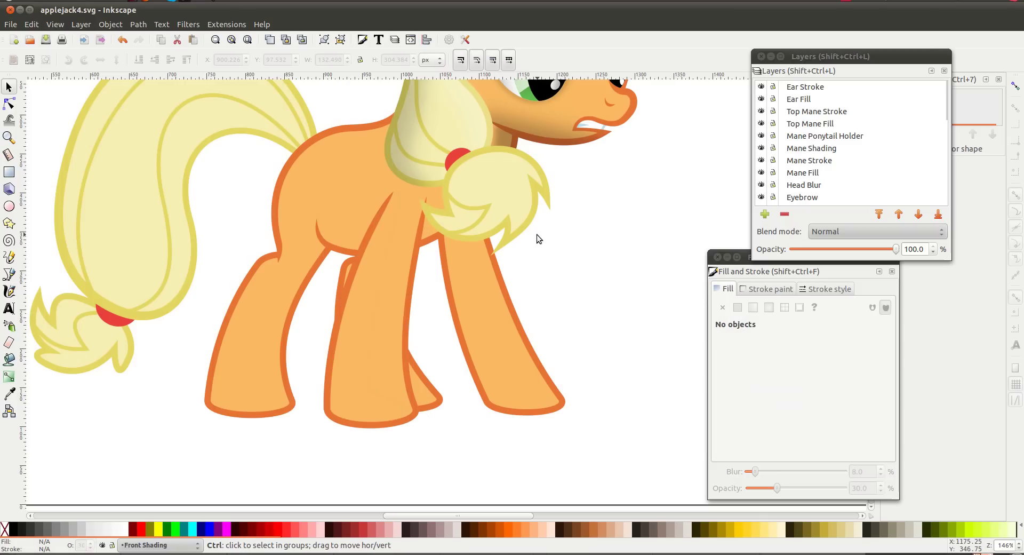
pyautogui.hotkey('ctrl', 'z')
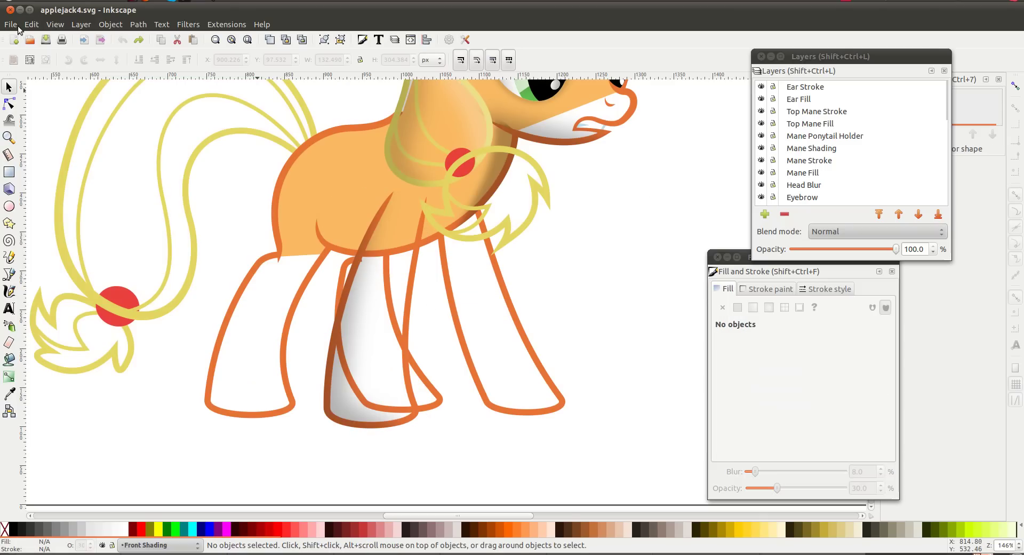
pyautogui.click(15, 25)
pyautogui.click(125, 76)
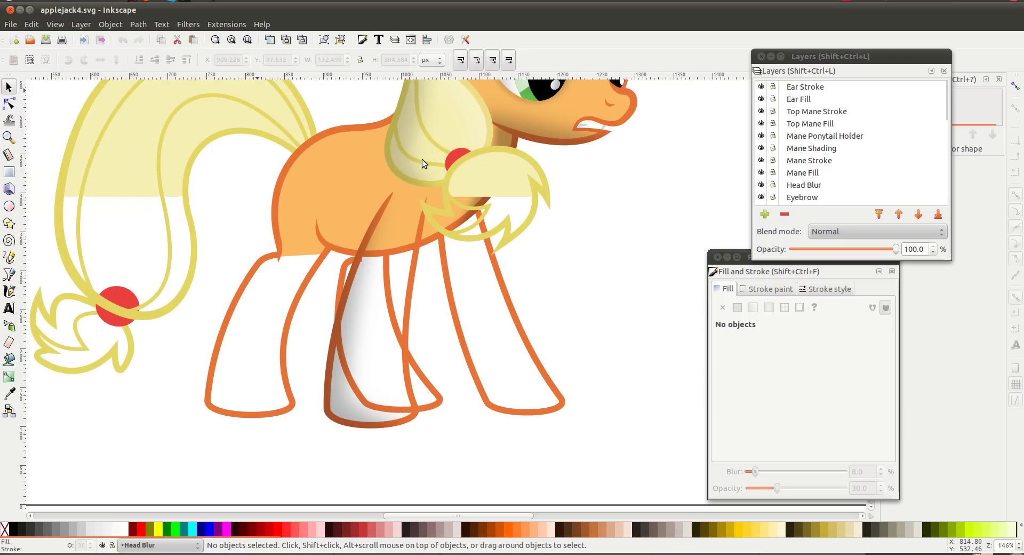
# - Release the clip from the front leg's shading and delete the Front Shading path
pyautogui.click(346, 354)
pyautogui.click(110, 24)
pyautogui.moveTo(120, 94)
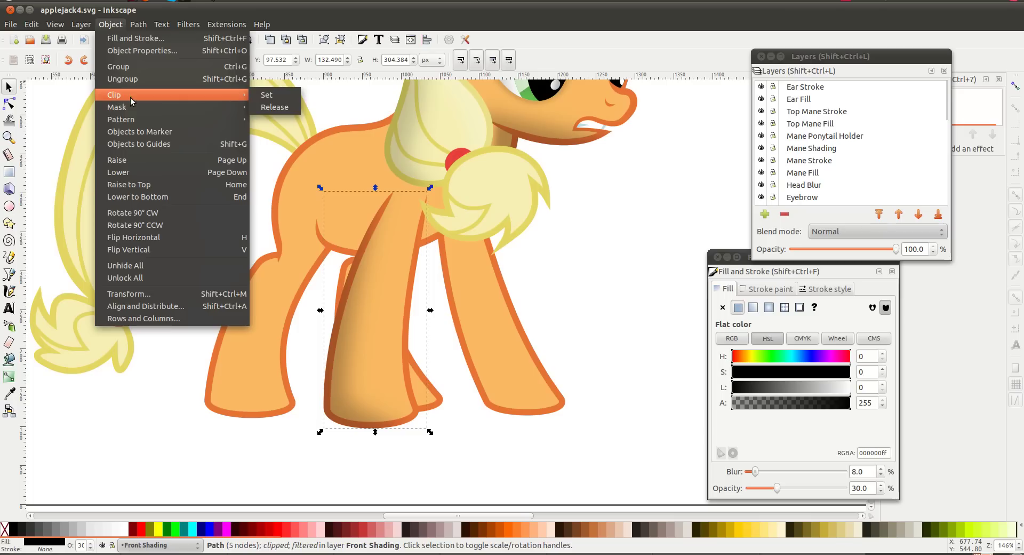
pyautogui.click(272, 106)
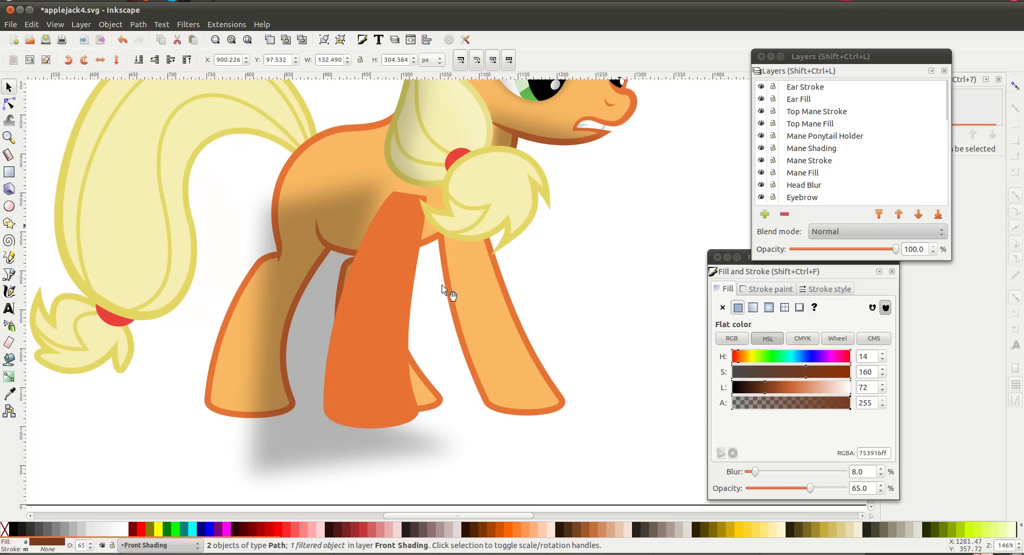
pyautogui.press('Escape')
pyautogui.click(406, 303)
pyautogui.press('Delete')
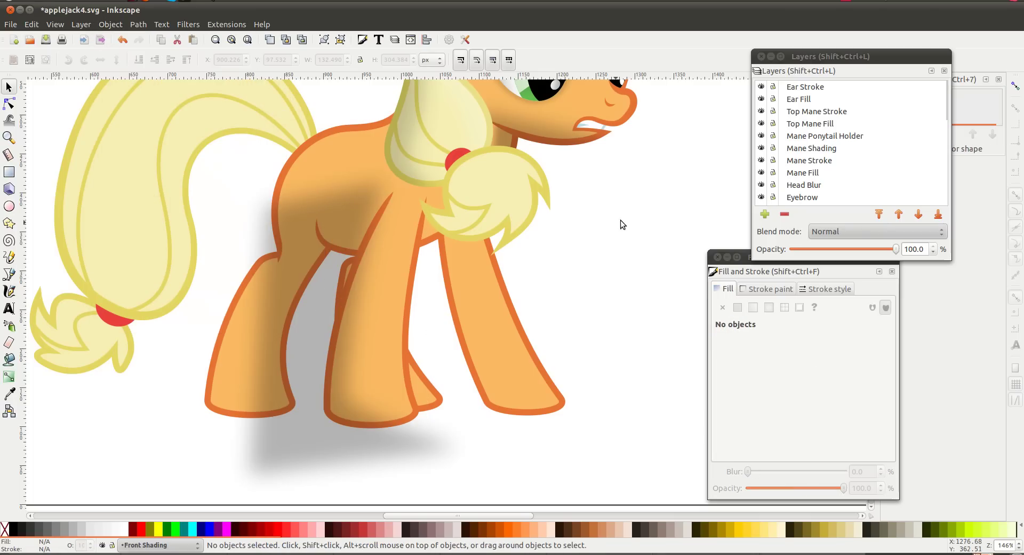
# - Set the grey leg shadow's blur to 0 so it becomes a sharp polygon
pyautogui.press('n')
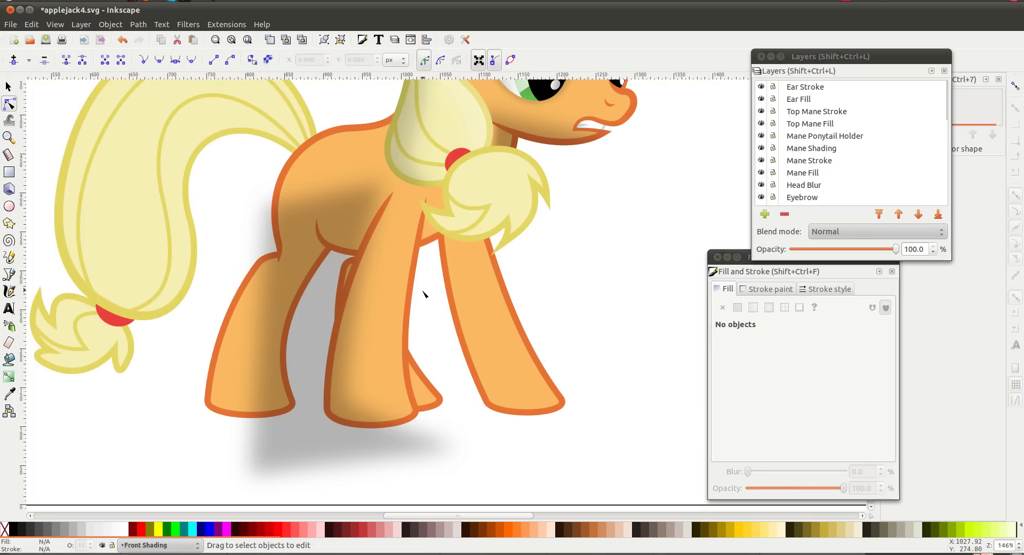
pyautogui.click(317, 295)
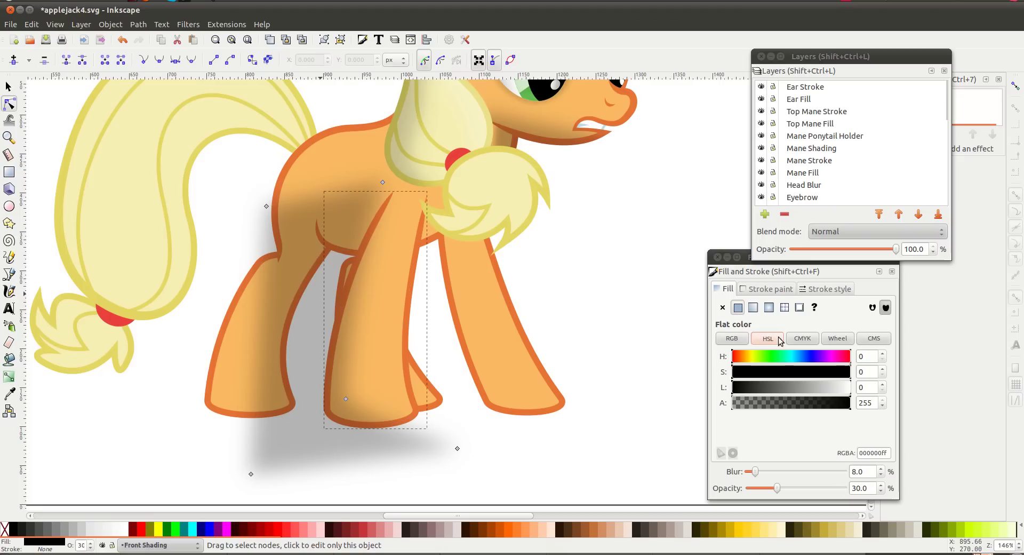
pyautogui.doubleClick(856, 472)
pyautogui.write('0')
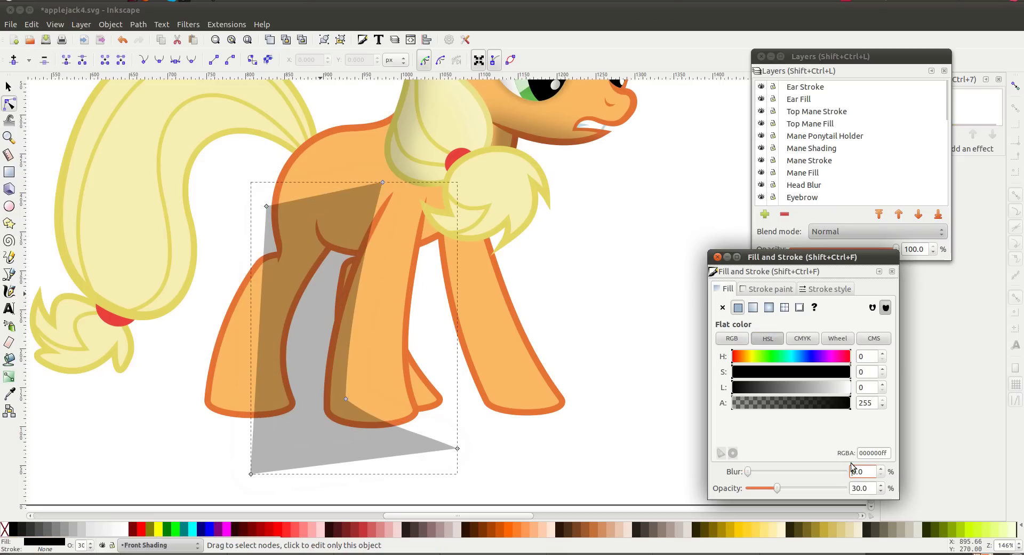
pyautogui.click(571, 286)
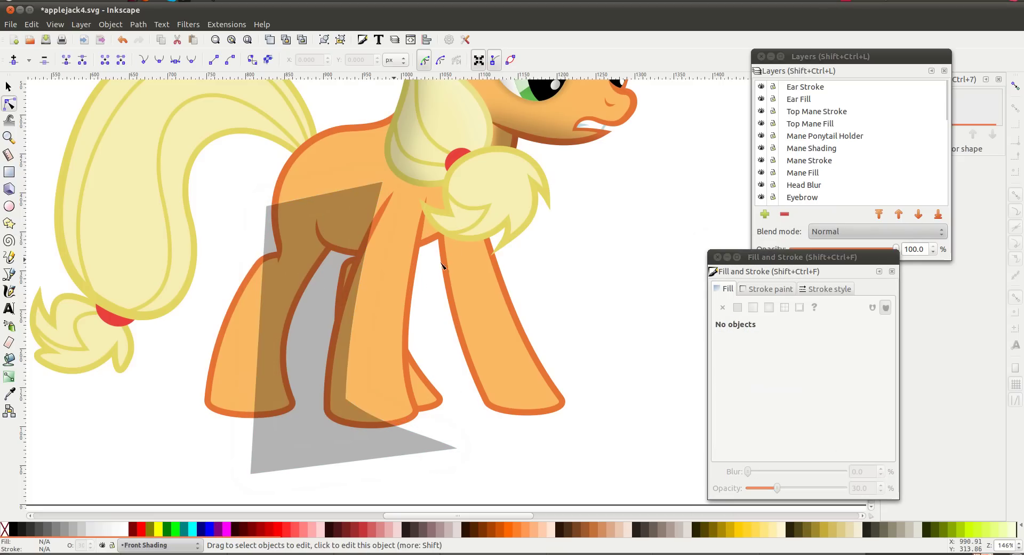
# - Remove the Power stroke effect from the front leg outline and fill that shape blue
pyautogui.click(416, 290)
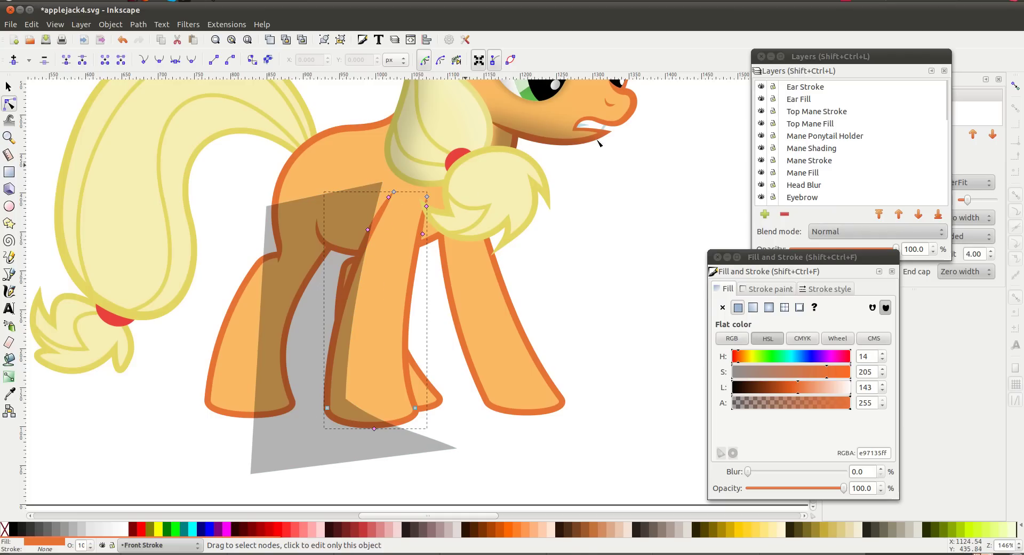
pyautogui.hotkey('ctrl', 'shift', 'l')
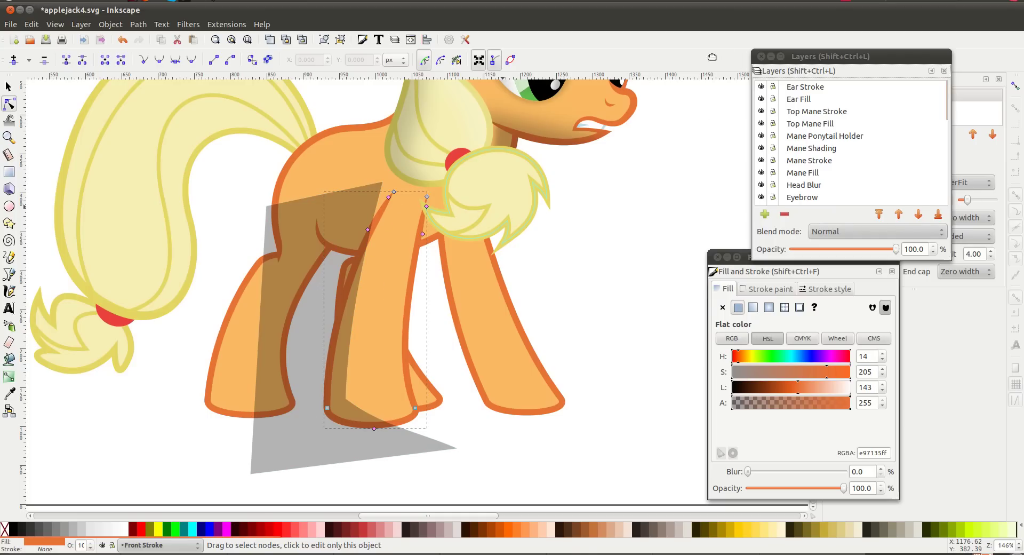
pyautogui.moveTo(800, 56); pyautogui.dragTo(637, 59)
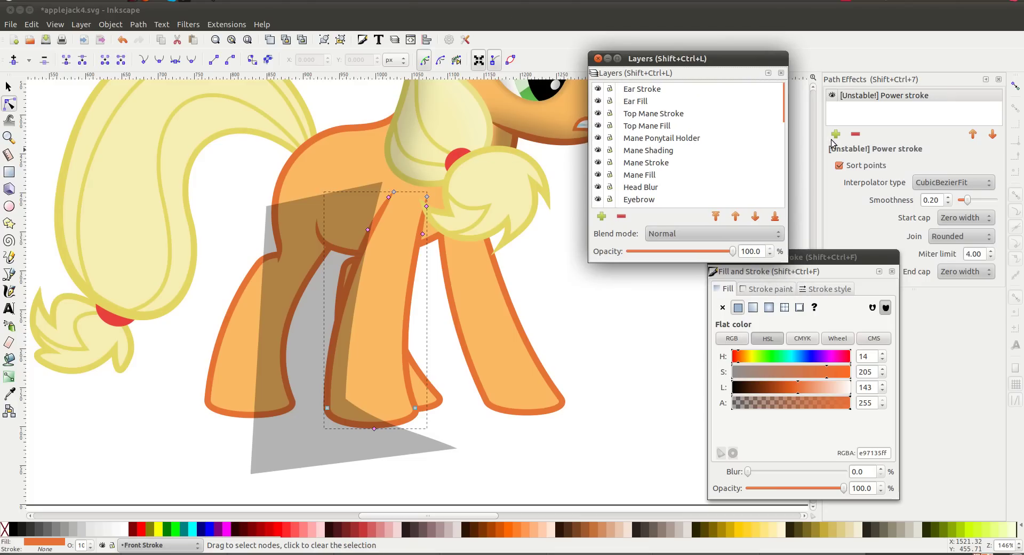
pyautogui.click(856, 134)
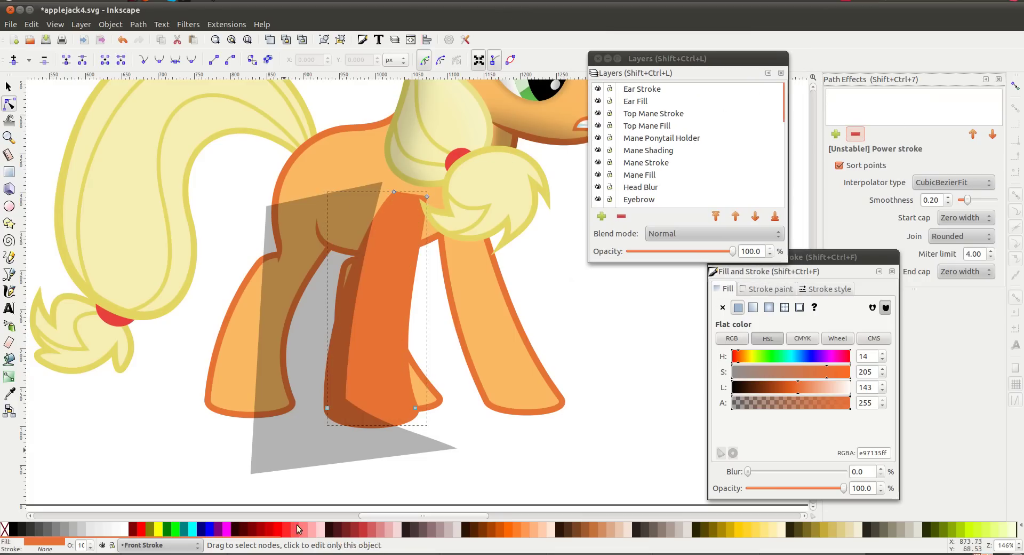
pyautogui.click(217, 527)
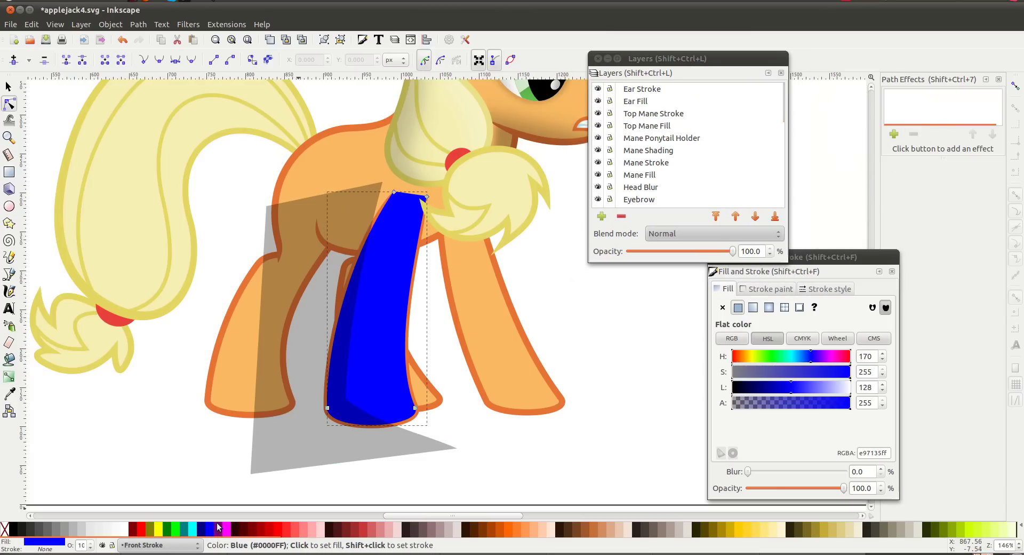
pyautogui.click(569, 279)
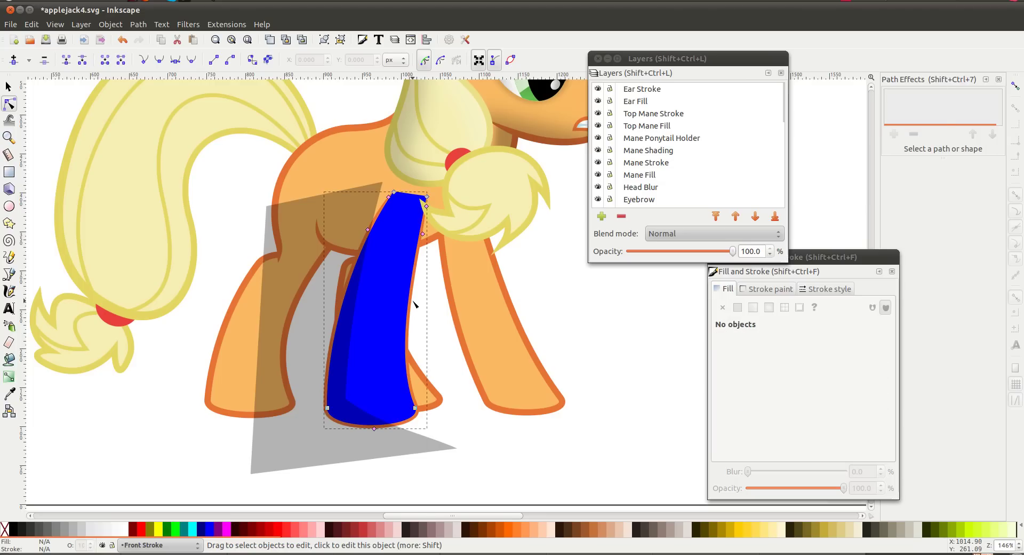
# - Convert the leg's power-stroke outline into a plain path with Object to Path
pyautogui.click(415, 304)
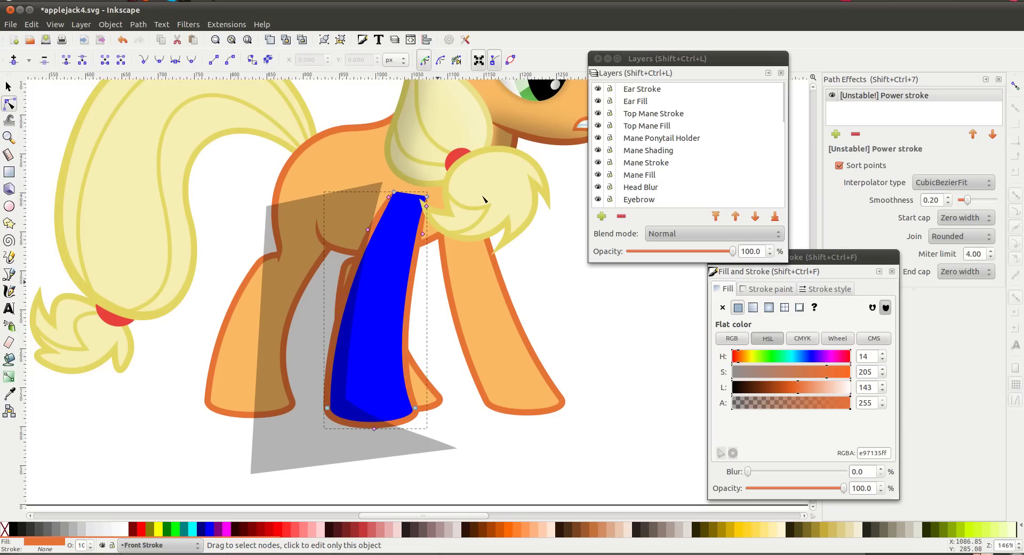
pyautogui.press('shift')
pyautogui.hotkey('shift', 'ctrl', 'c')
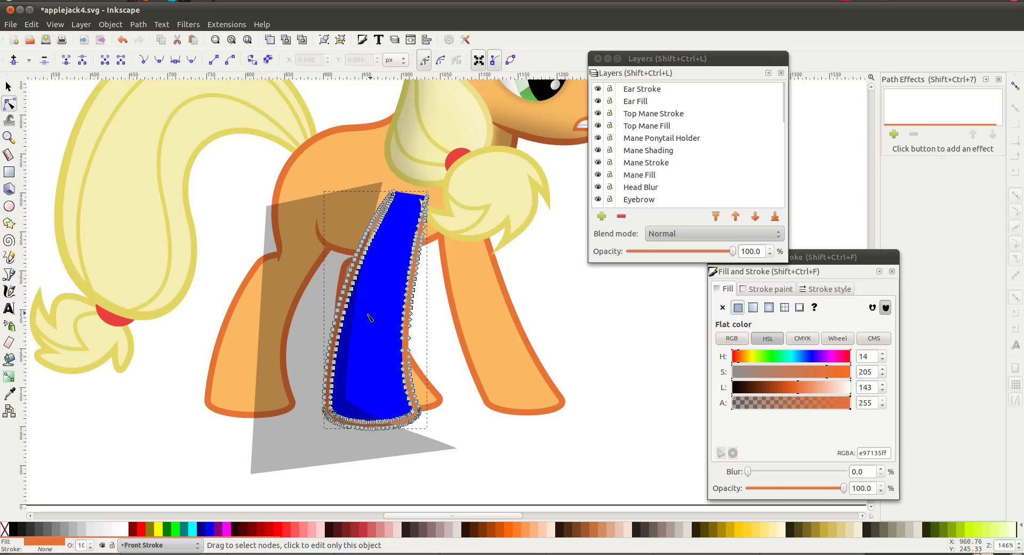
# - Union the blue leg shape with the converted outline and reselect the merged blue leg
pyautogui.keyDown('shift'); pyautogui.click(382, 301); pyautogui.keyUp('shift')
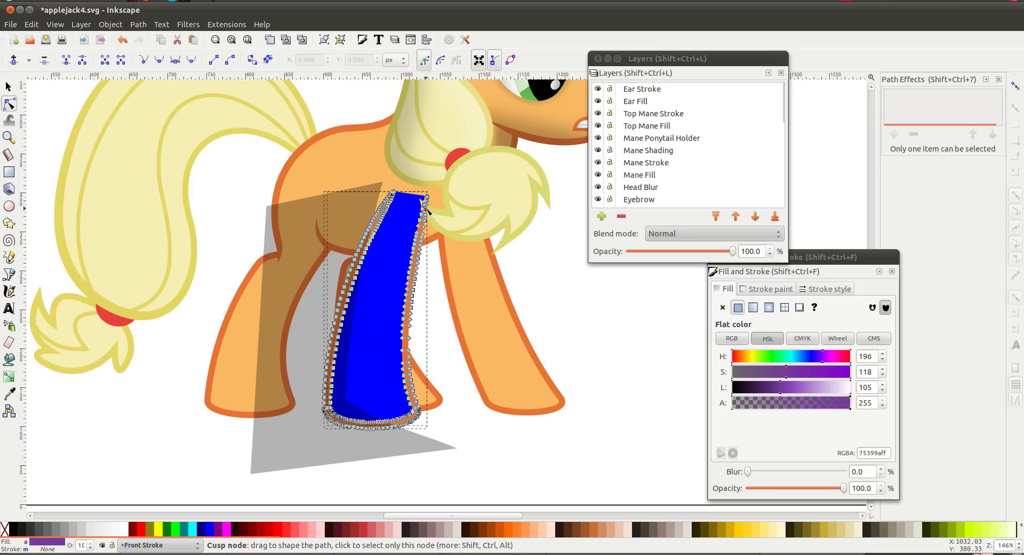
pyautogui.click(173, 25)
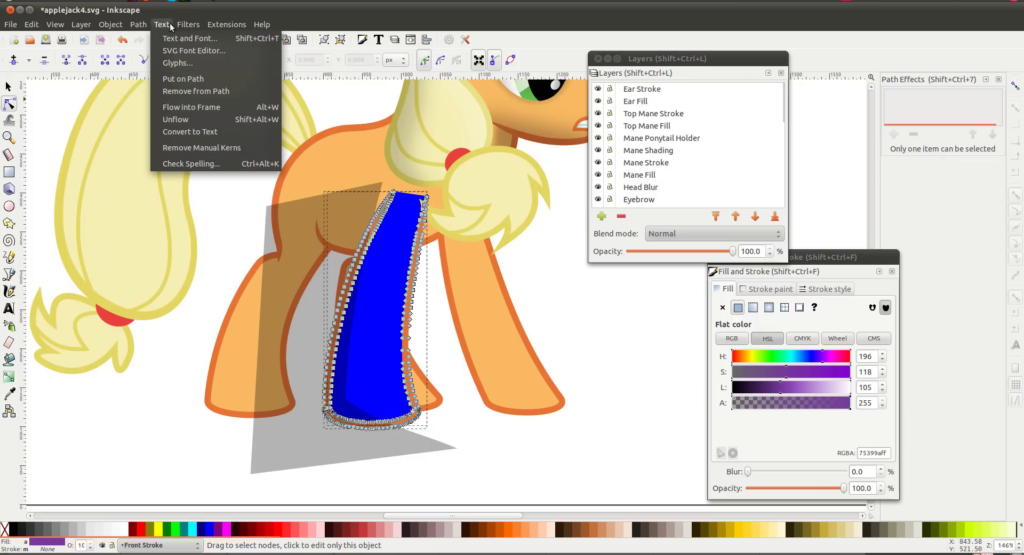
pyautogui.click(149, 81)
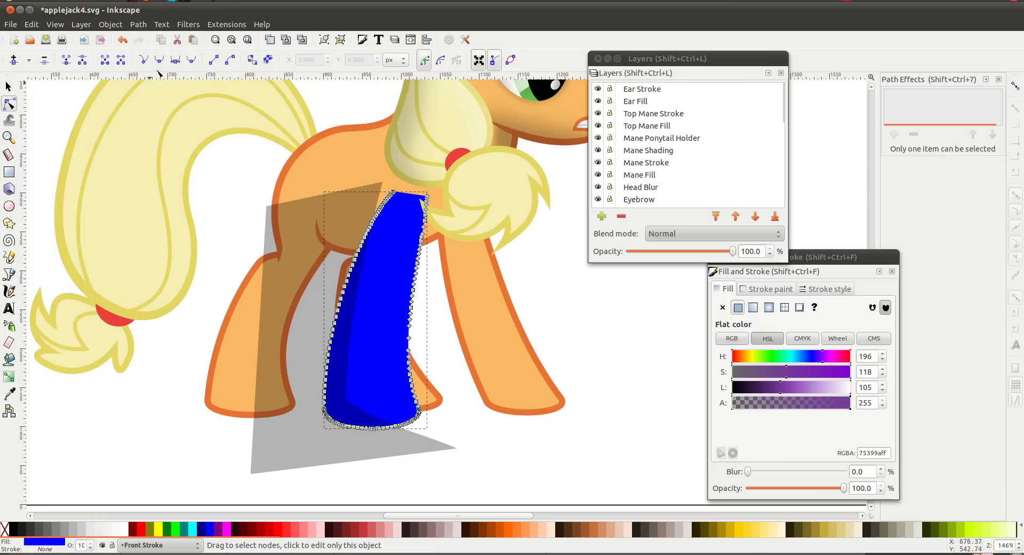
pyautogui.click(588, 333)
pyautogui.click(408, 248)
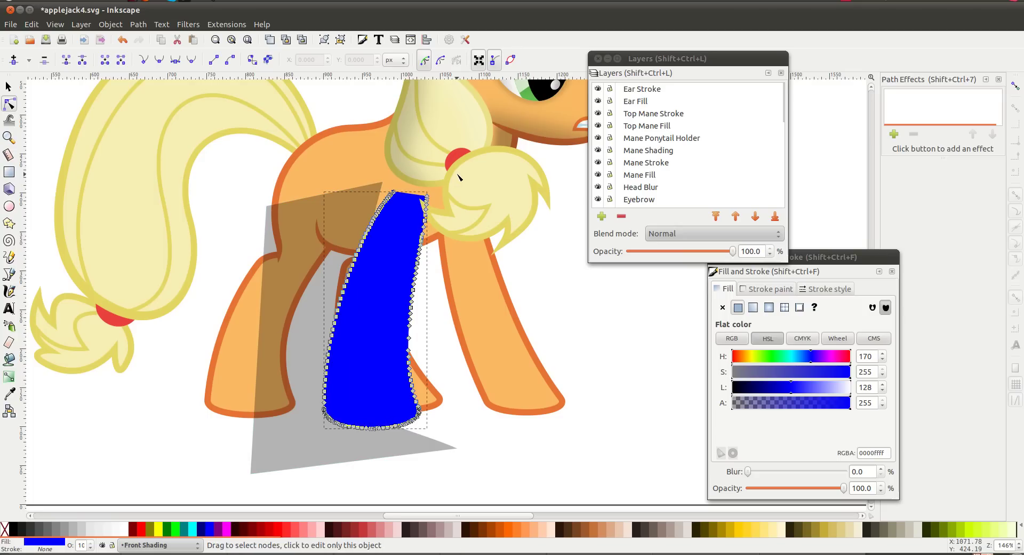
# - Clip the grey shadow to the blue leg shape with Set Clip and check the result
pyautogui.press('s')
pyautogui.keyDown('shift'); pyautogui.click(311, 337); pyautogui.keyUp('shift')
pyautogui.rightClick(305, 341)
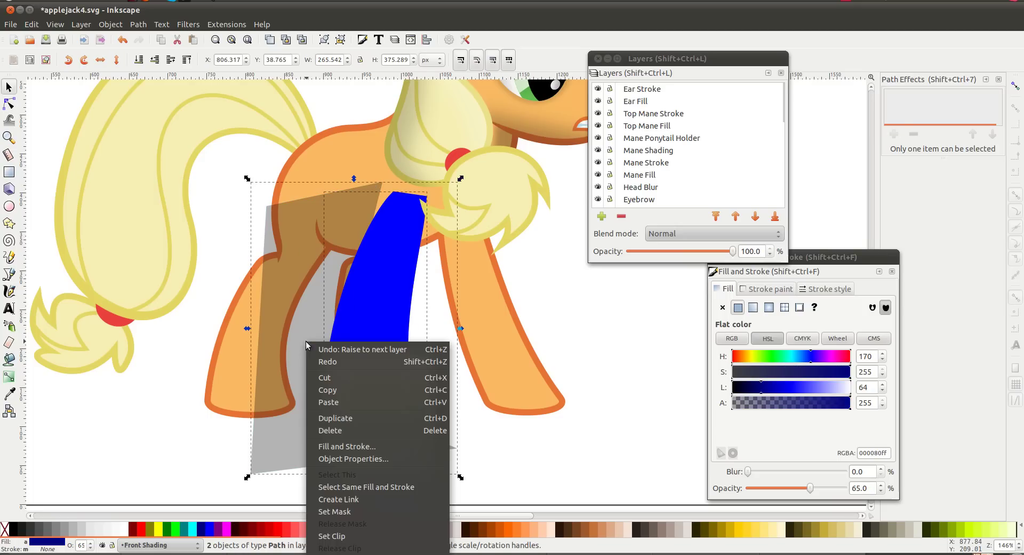
pyautogui.click(361, 531)
pyautogui.click(567, 320)
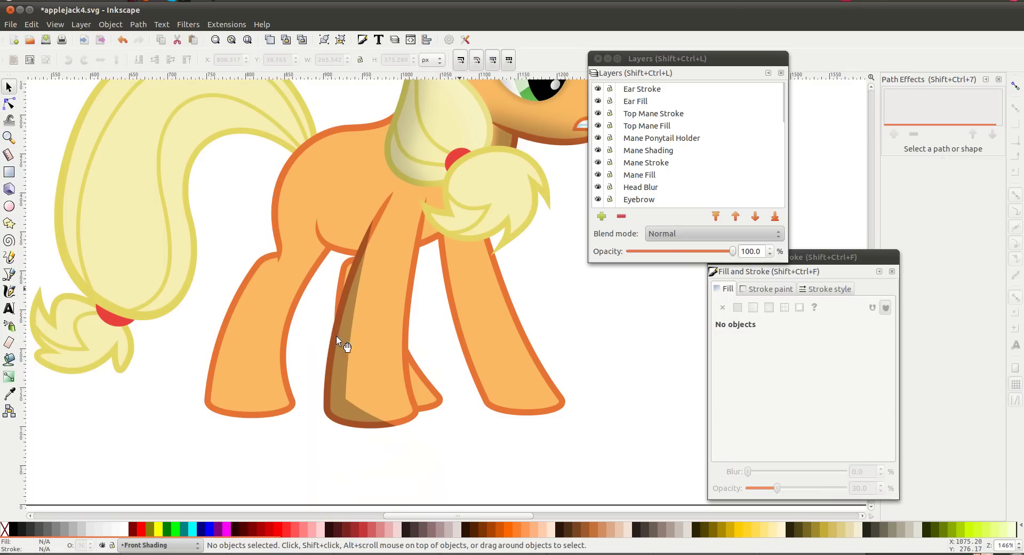
pyautogui.click(337, 362)
# - Try reshaping the left edge of the Front Stroke outline with node editing, then undo it
pyautogui.press('n')
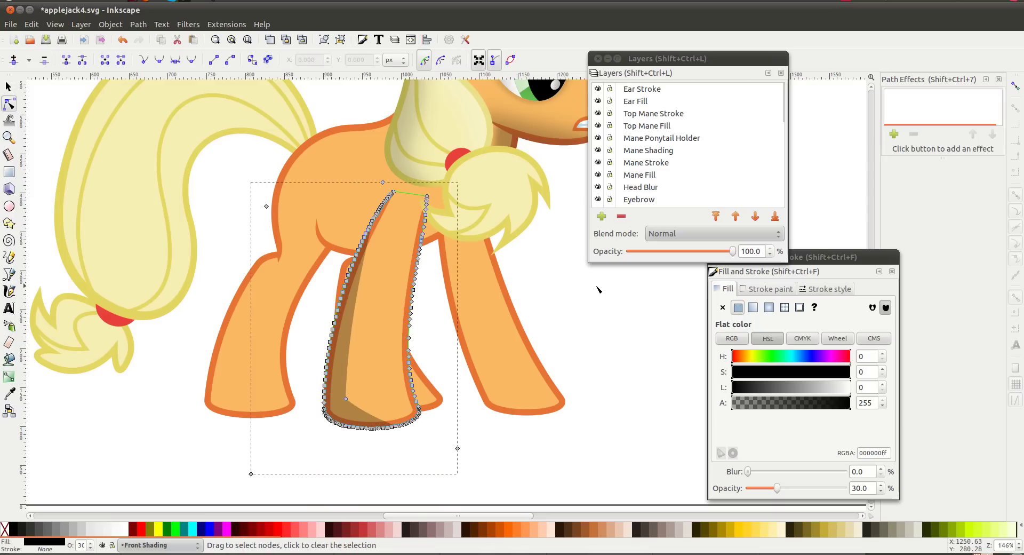
pyautogui.press('Escape')
pyautogui.click(415, 289)
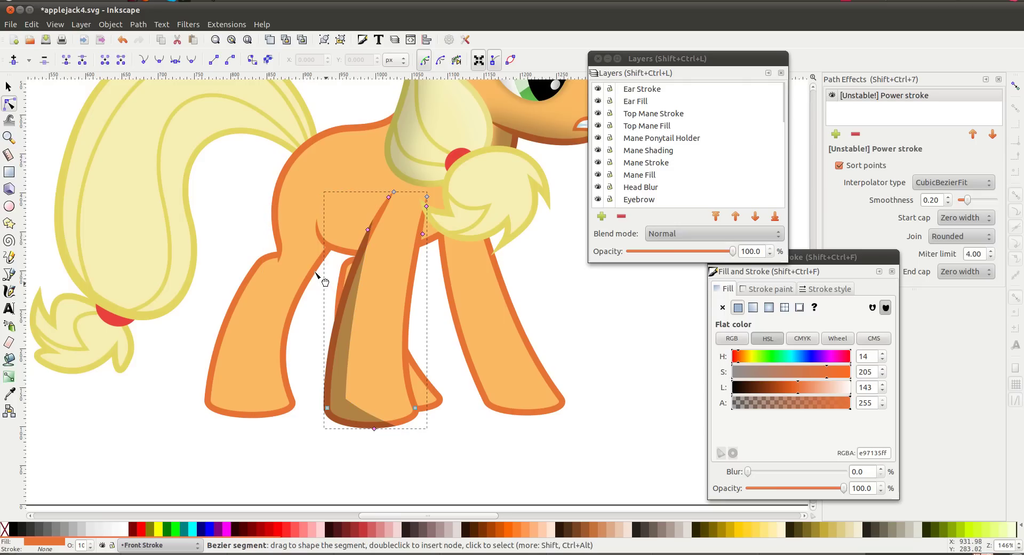
pyautogui.moveTo(316, 272)
pyautogui.mouseDown()
pyautogui.moveTo(325, 253)
pyautogui.moveTo(297, 247)
pyautogui.moveTo(360, 303)
pyautogui.moveTo(336, 242)
pyautogui.moveTo(412, 293)
pyautogui.mouseUp()
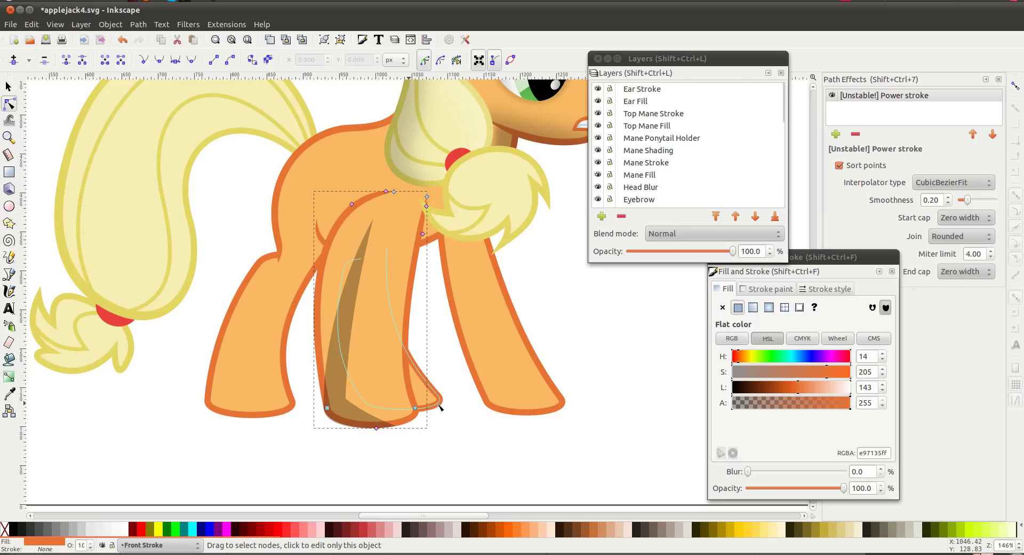
pyautogui.hotkey('ctrl', 'z')
# - Release the clip from the leg shading via Object > Clip > Release
pyautogui.press('Escape')
pyautogui.press('s')
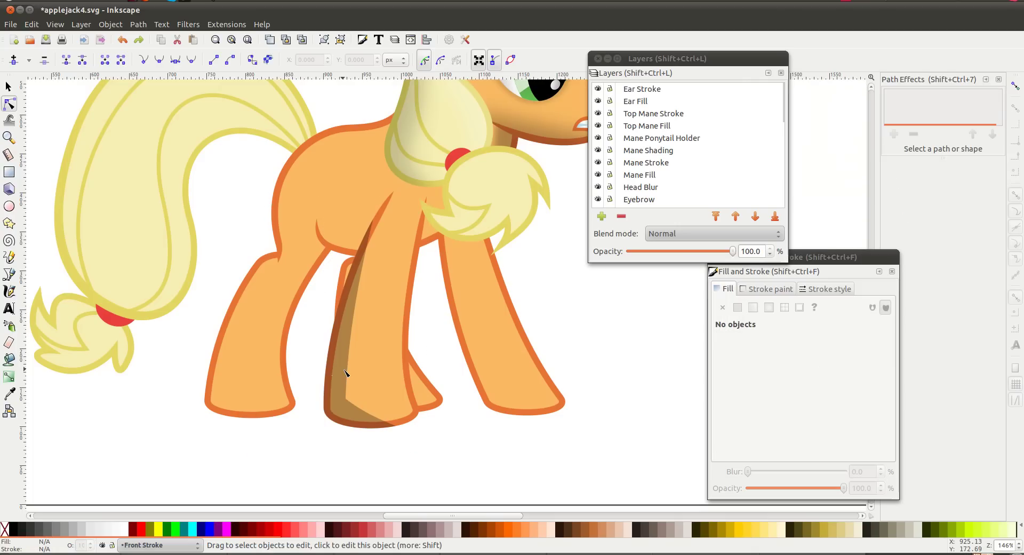
pyautogui.click(344, 373)
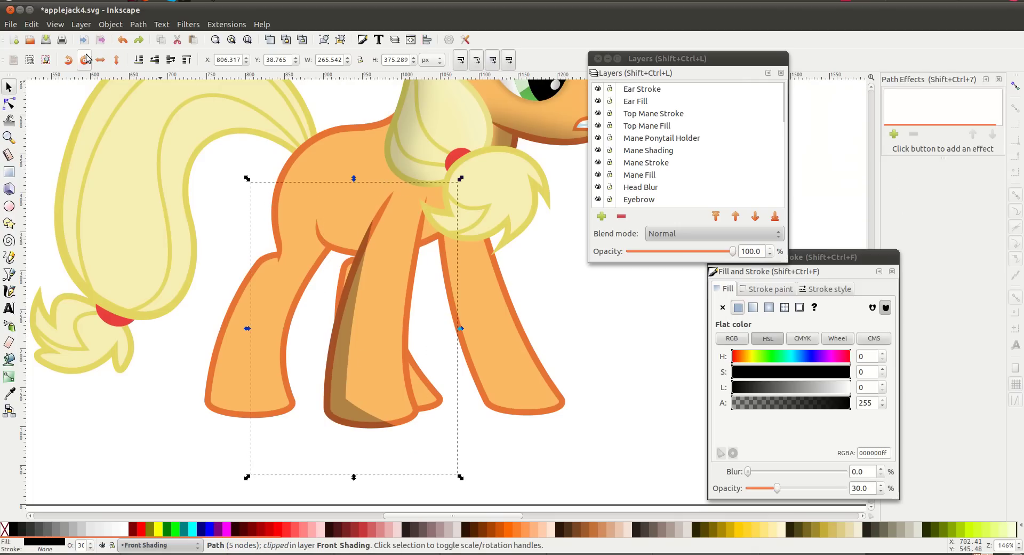
pyautogui.click(111, 24)
pyautogui.moveTo(248, 96)
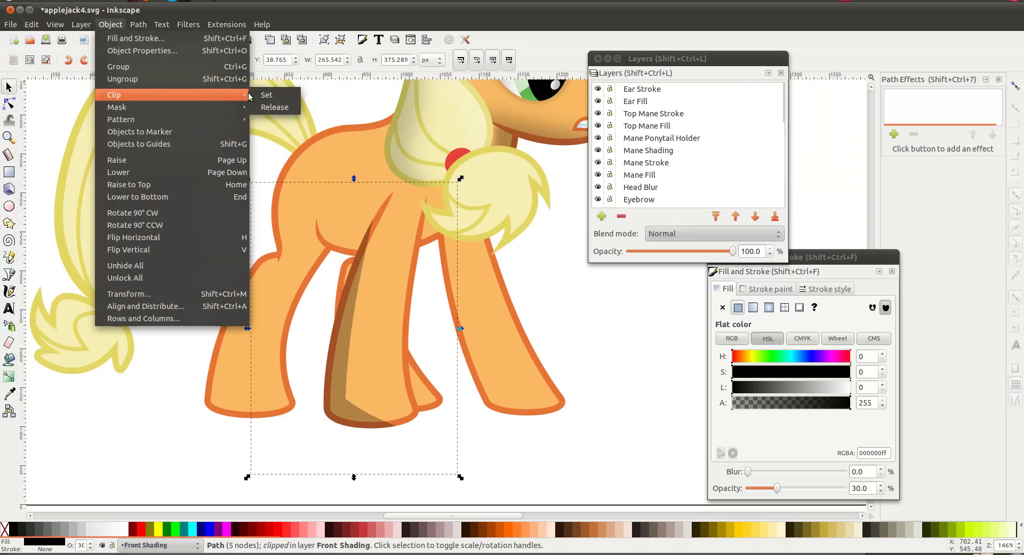
pyautogui.click(275, 109)
pyautogui.press('Escape')
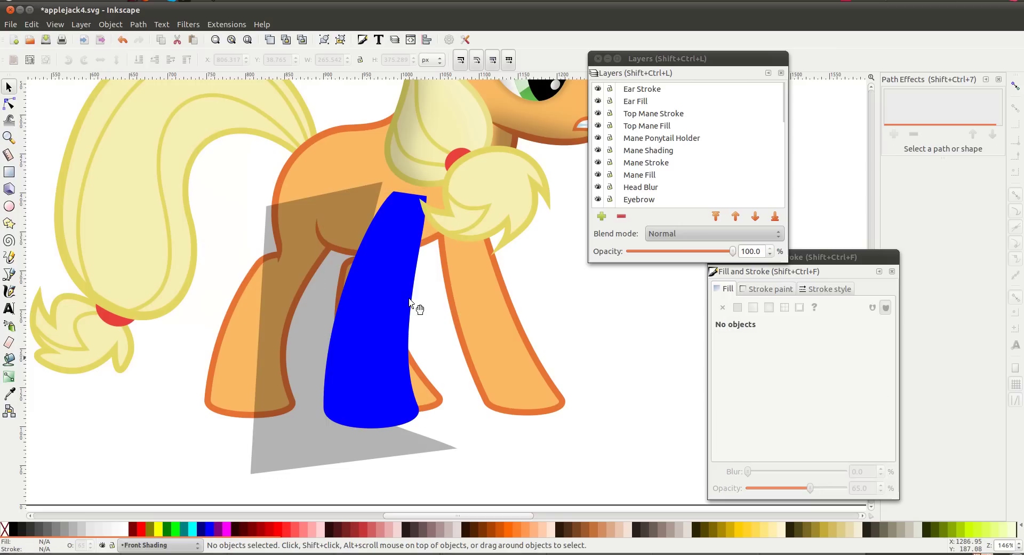
# - Delete the blue merged leg shape, leaving the front leg's power-stroke outline selected
pyautogui.click(390, 297)
pyautogui.press('Delete')
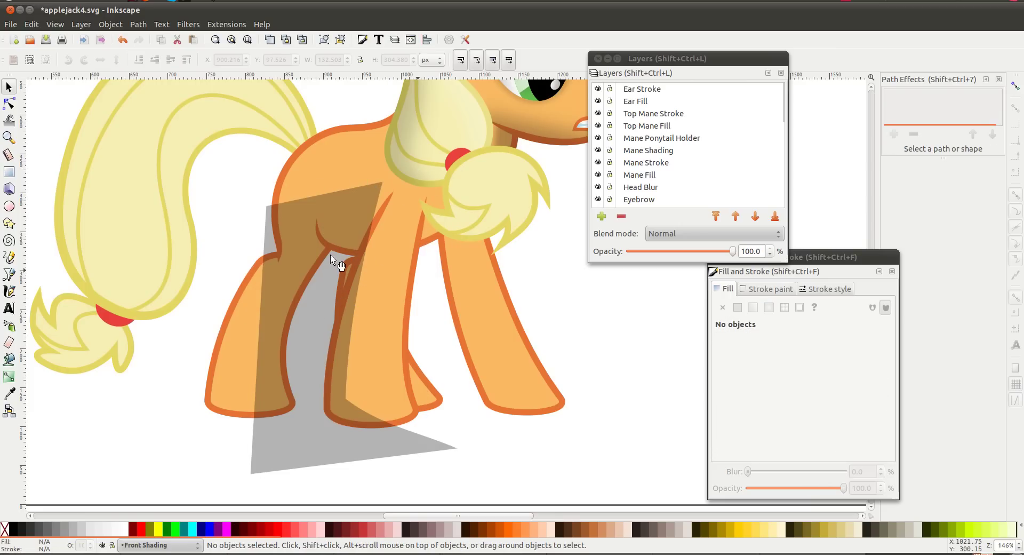
pyautogui.click(386, 202)
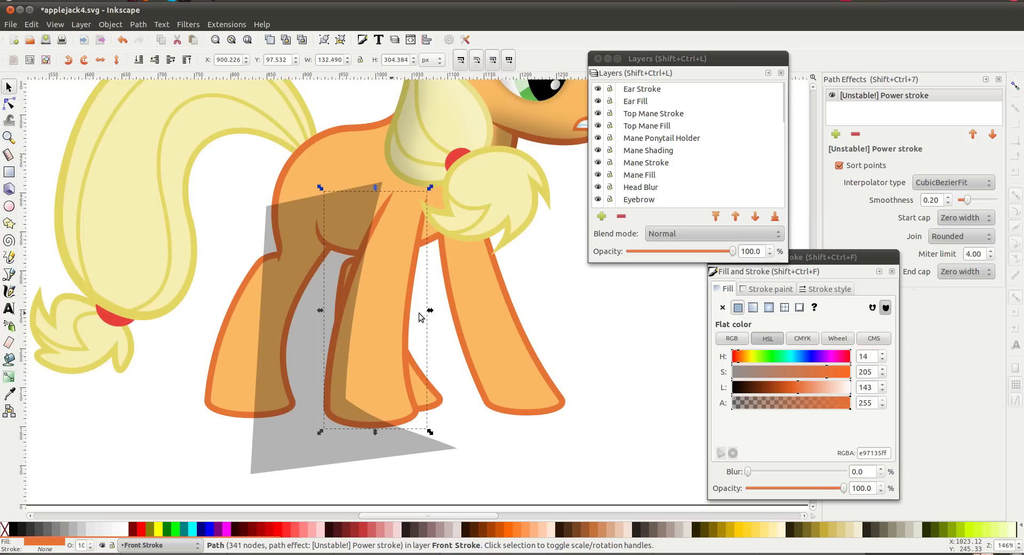
# - Reselect the front leg's power-stroke outline and create a clone of it from the Edit menu
pyautogui.click(580, 325)
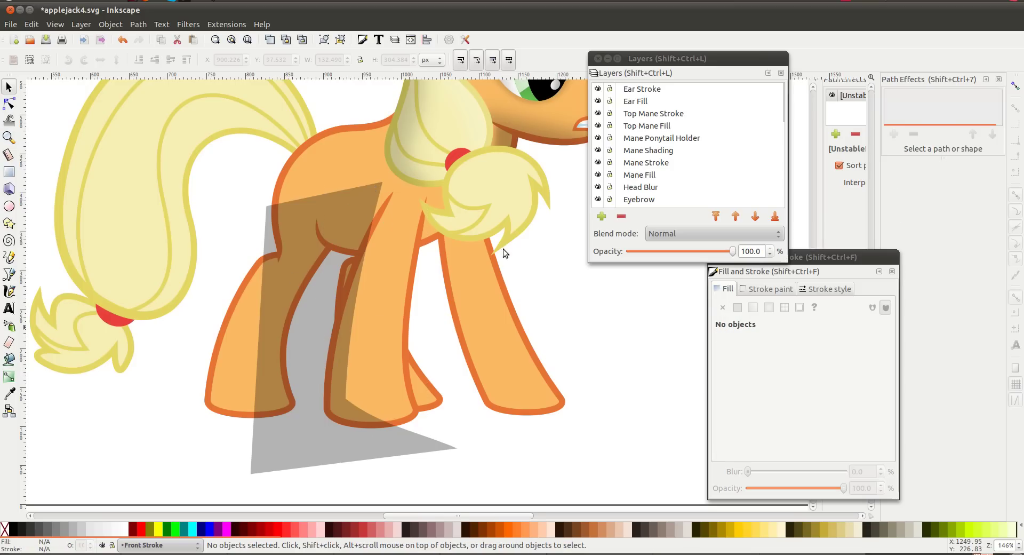
pyautogui.click(425, 277)
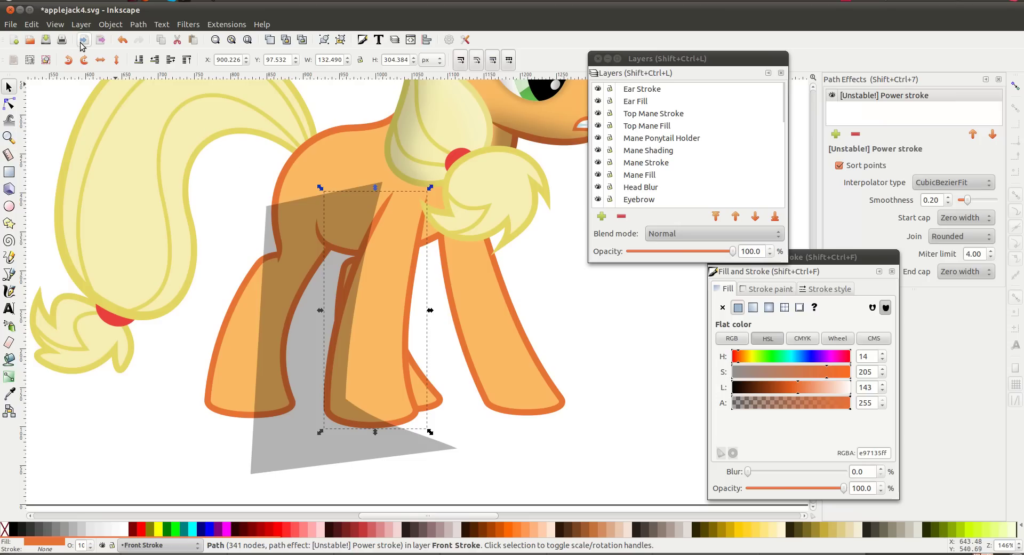
pyautogui.click(44, 26)
pyautogui.moveTo(35, 27)
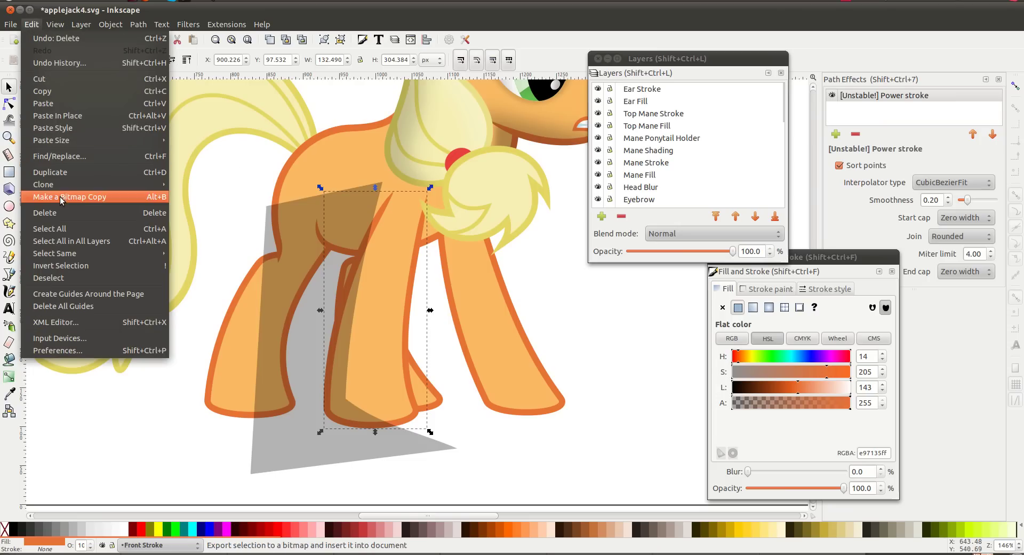
pyautogui.moveTo(70, 185)
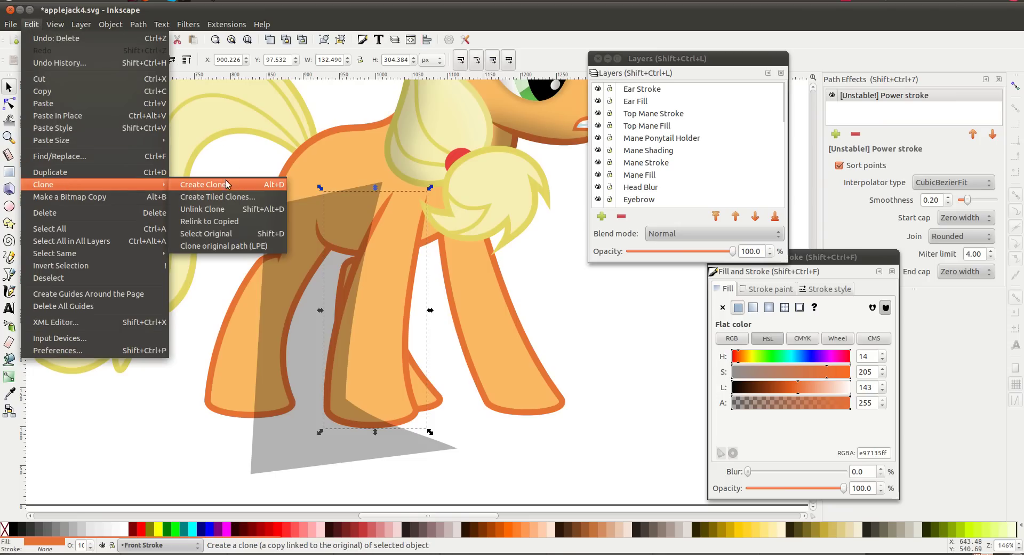
pyautogui.click(262, 184)
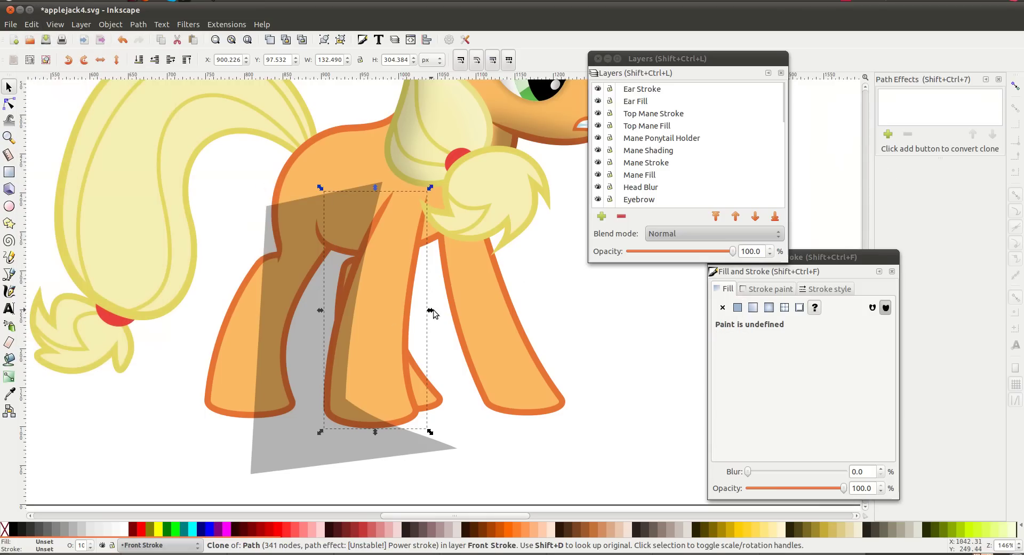
pyautogui.press('n')
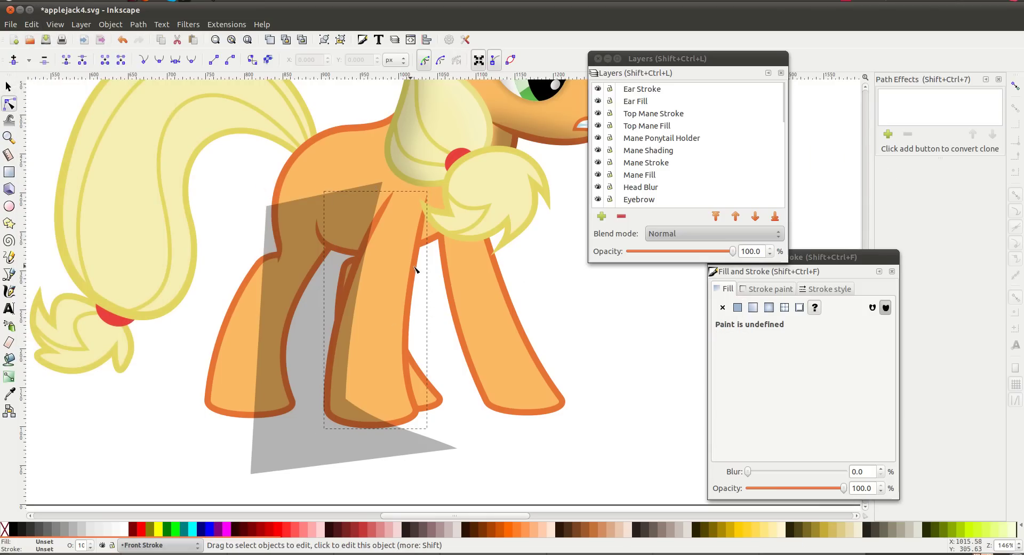
pyautogui.press('s')
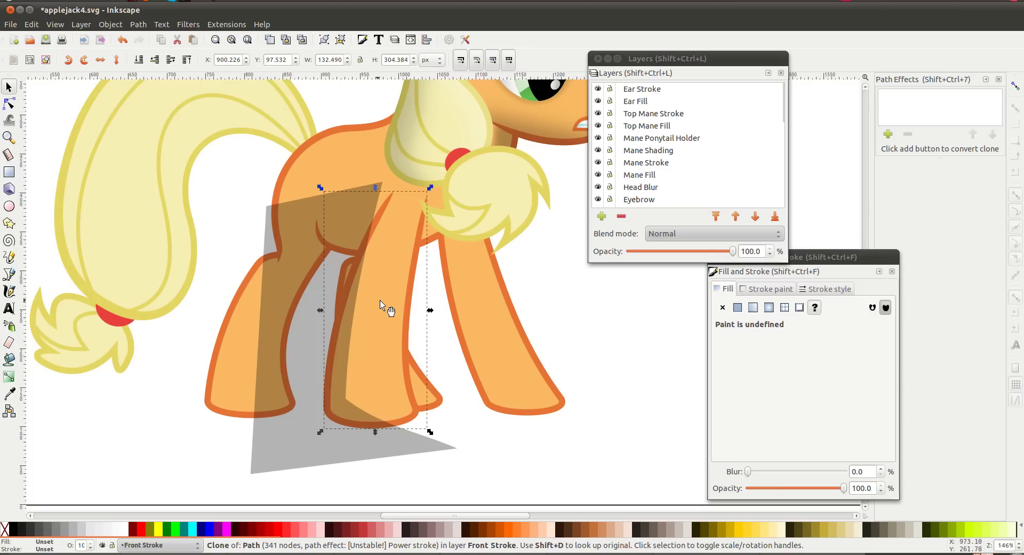
# - Raise the front leg's fill clone up two layers into Front Shading
pyautogui.keyDown('alt'); pyautogui.click(428, 222); pyautogui.keyUp('alt')
pyautogui.click(556, 298)
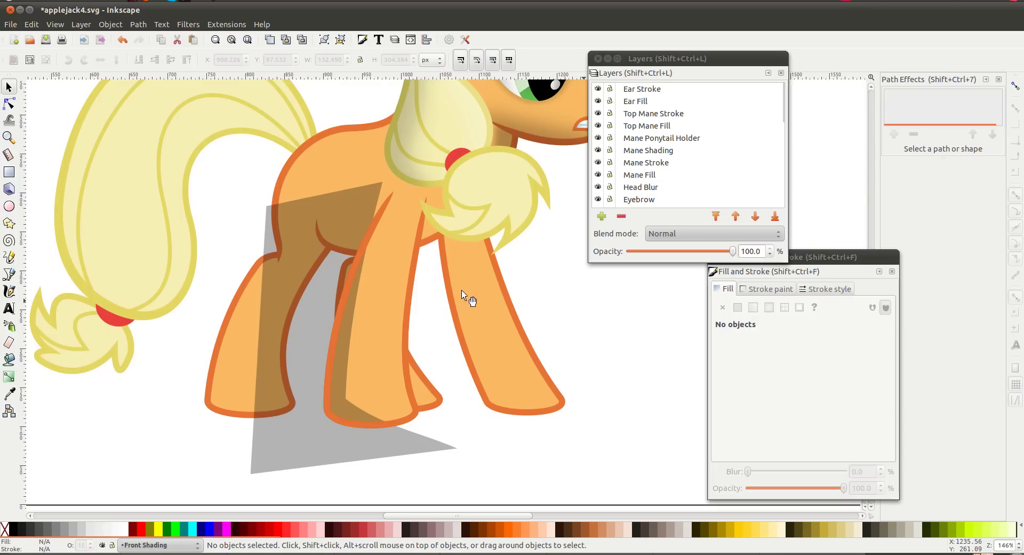
pyautogui.click(392, 302)
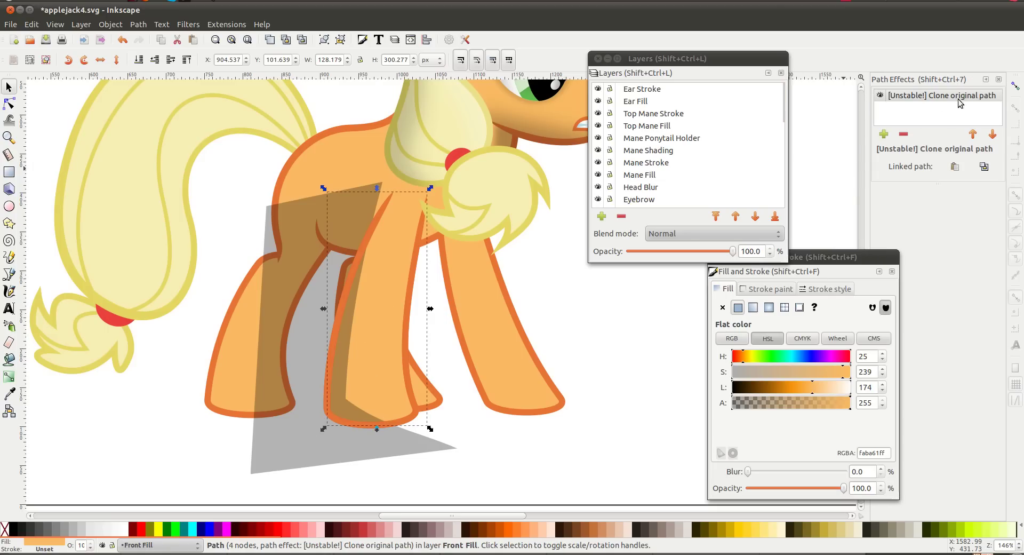
pyautogui.click(368, 304)
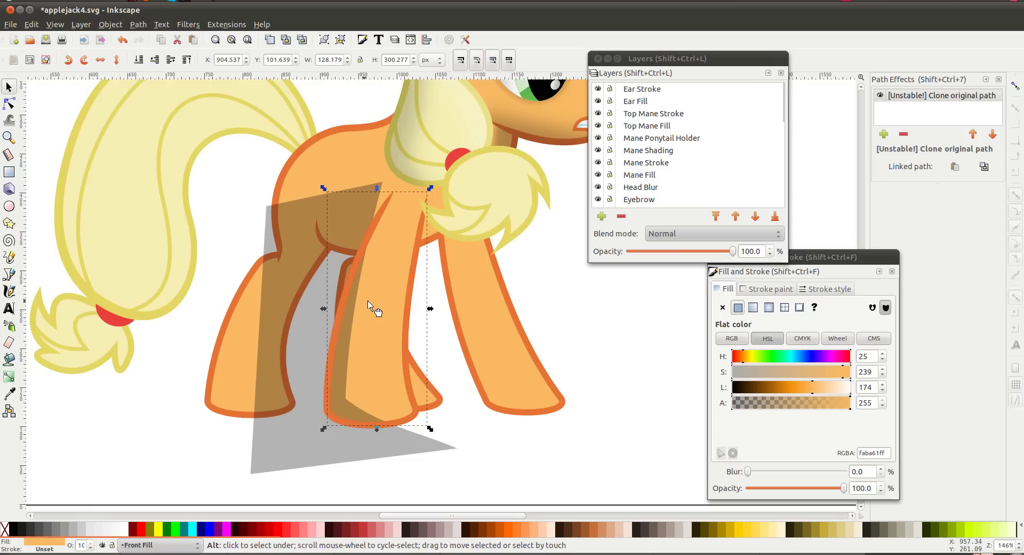
pyautogui.keyDown('alt'); pyautogui.click(369, 296); pyautogui.keyUp('alt')
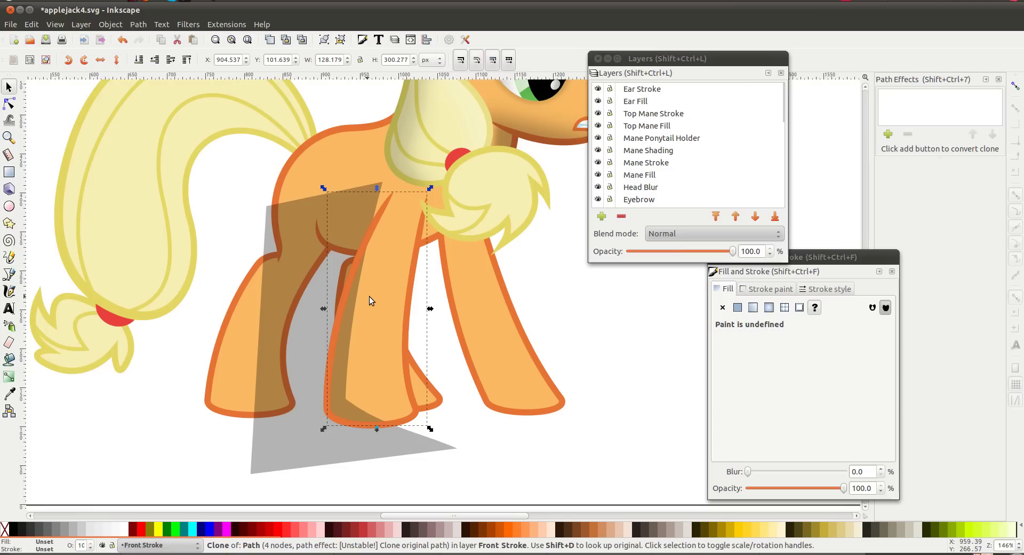
pyautogui.keyDown('alt'); pyautogui.click(369, 296); pyautogui.keyUp('alt')
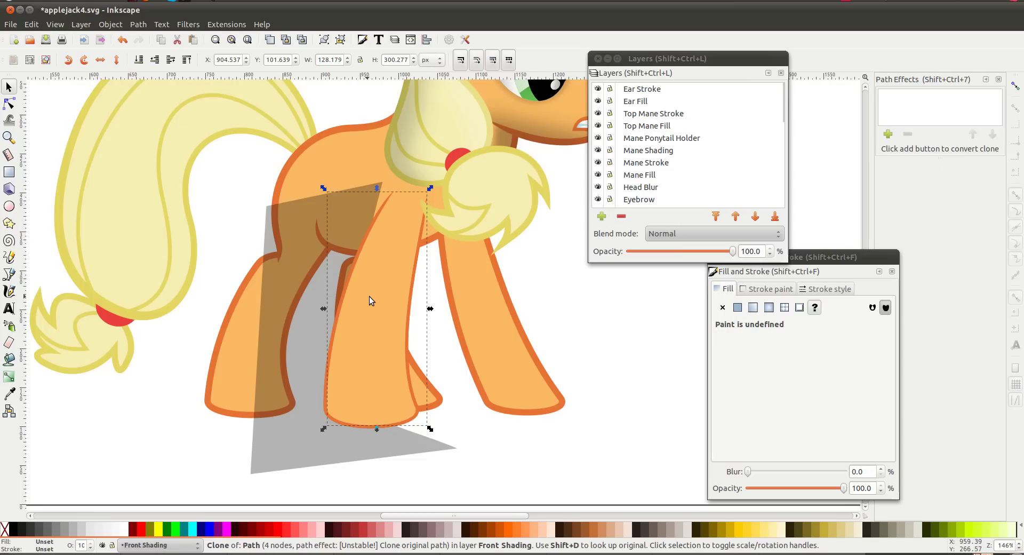
pyautogui.click(526, 477)
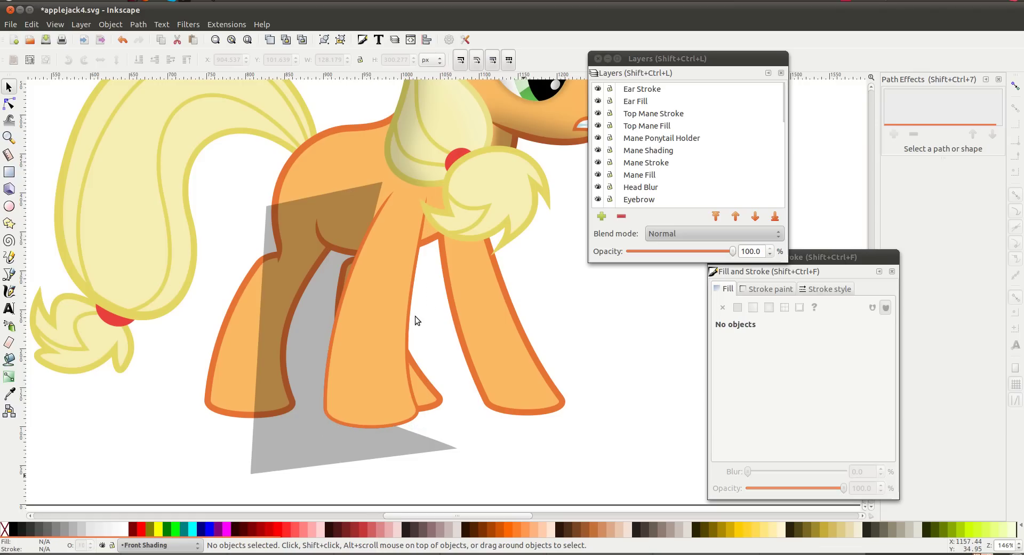
# - Group the front leg's stroke and fill clones together
pyautogui.click(400, 304)
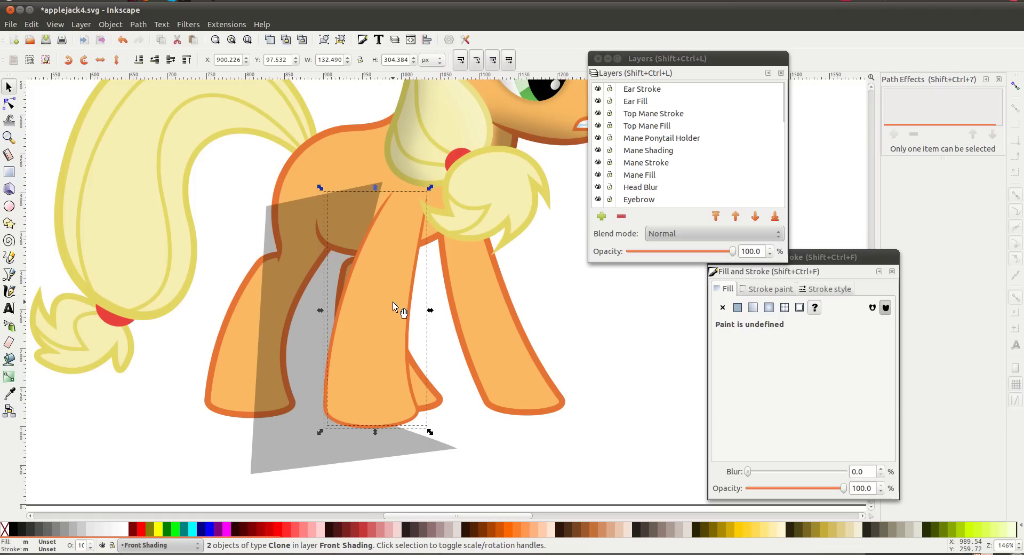
pyautogui.rightClick(367, 334)
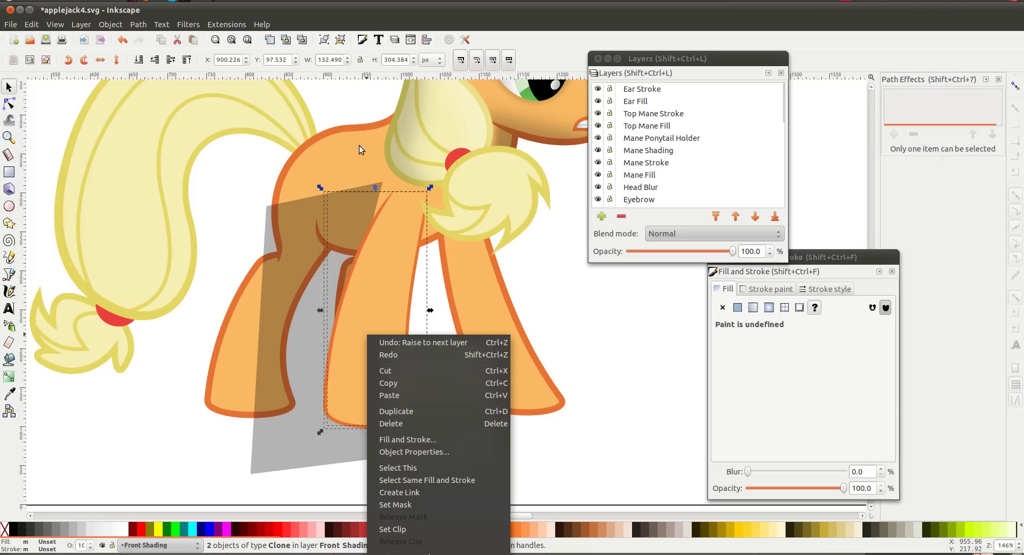
pyautogui.click(372, 25)
pyautogui.click(138, 25)
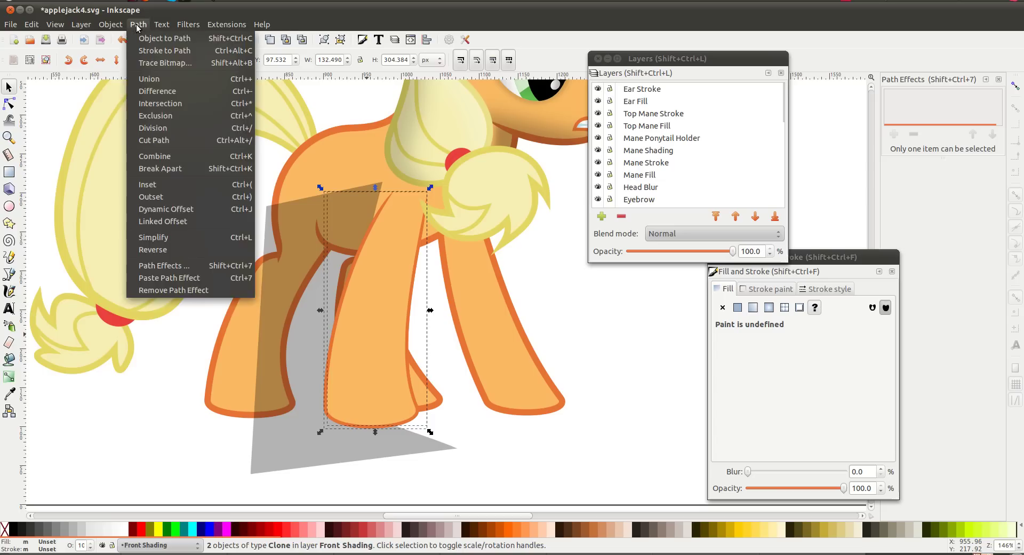
pyautogui.moveTo(111, 25)
pyautogui.click(126, 68)
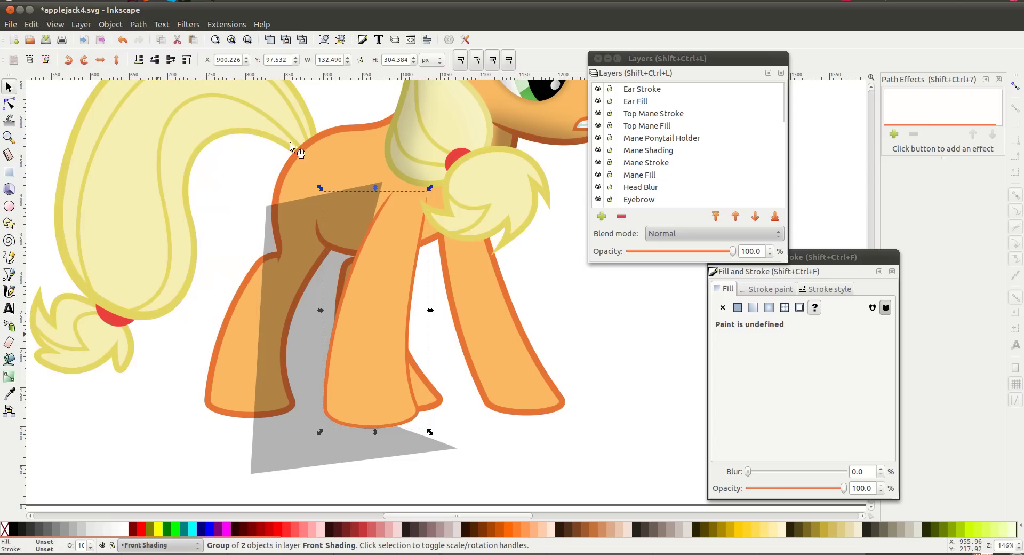
# - Clip the grey shadow to the front leg clone group with Set Clip
pyautogui.click(575, 347)
pyautogui.click(286, 346)
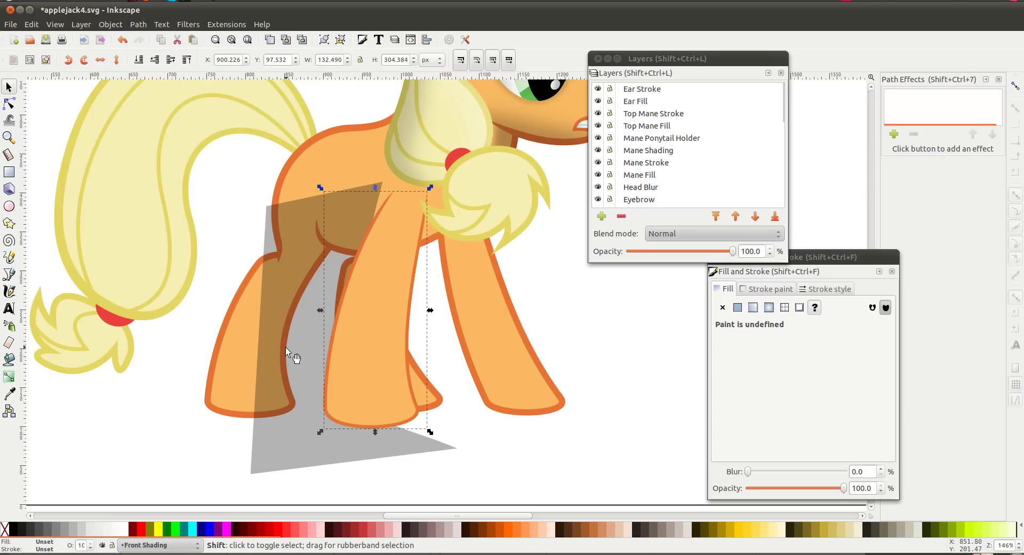
pyautogui.keyDown('shift'); pyautogui.click(298, 351); pyautogui.keyUp('shift')
pyautogui.rightClick(311, 328)
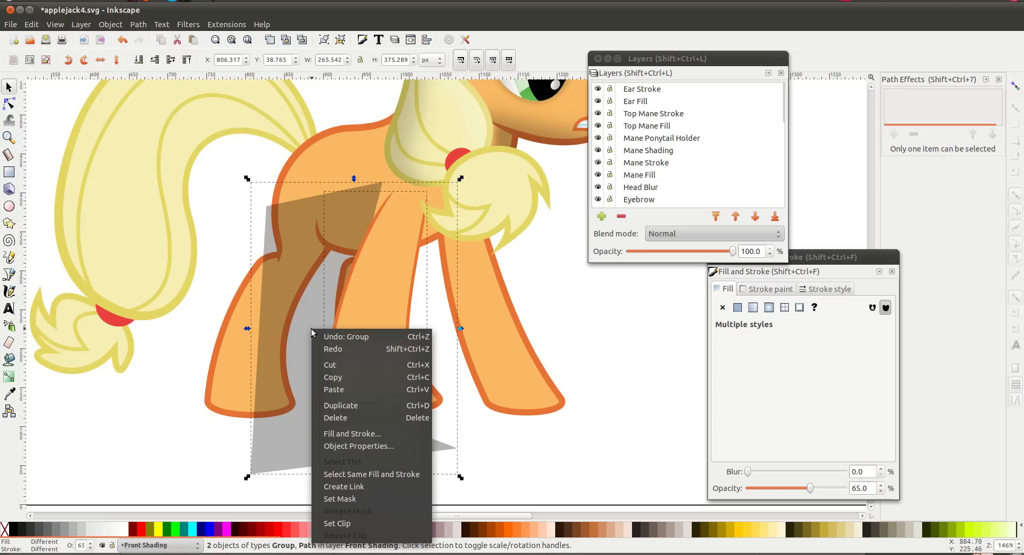
pyautogui.click(337, 522)
pyautogui.click(602, 297)
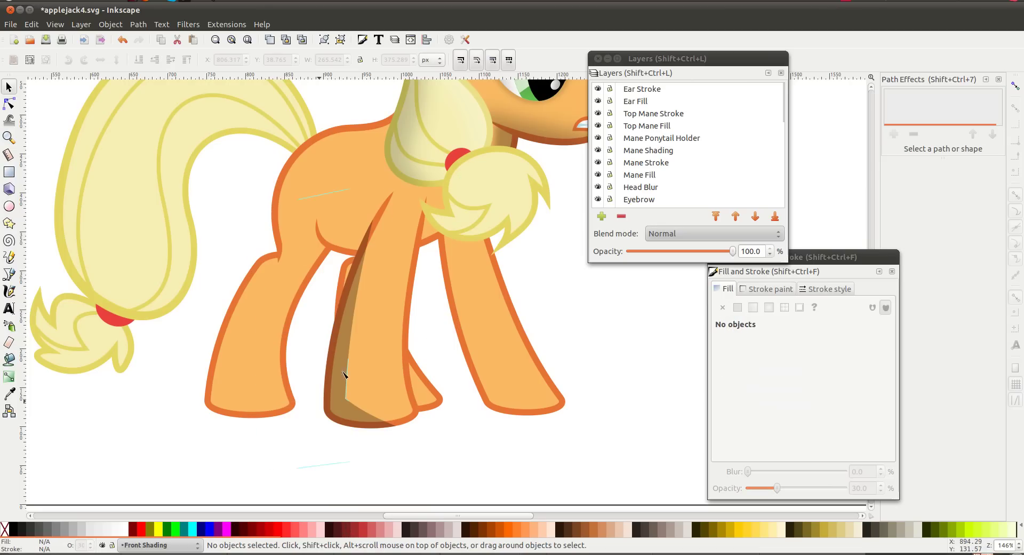
# - Bend the Front Stroke path's curve left, then back right, to thin the shading
pyautogui.press('n')
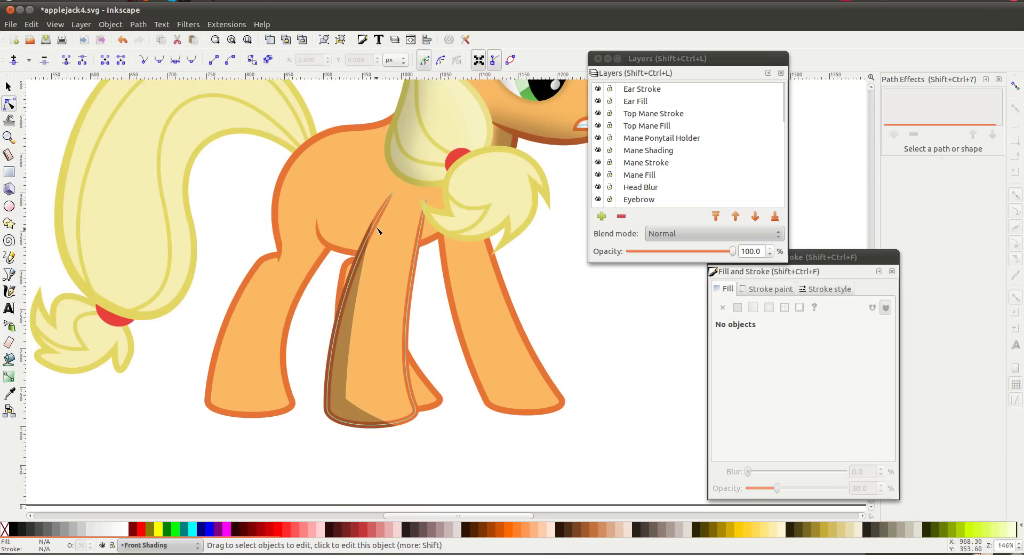
pyautogui.click(378, 225)
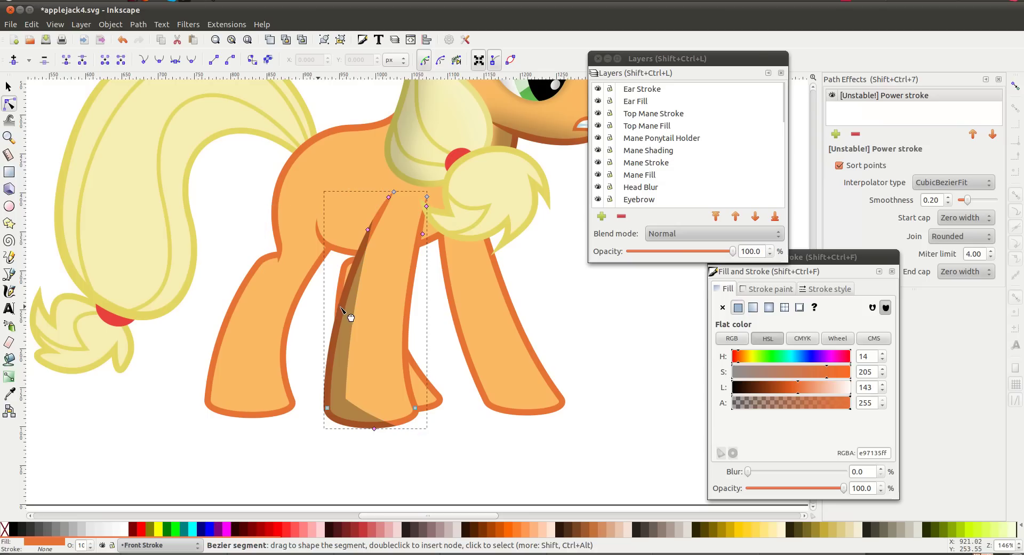
pyautogui.moveTo(339, 315)
pyautogui.mouseDown()
pyautogui.moveTo(311, 304)
pyautogui.moveTo(325, 305)
pyautogui.mouseUp()
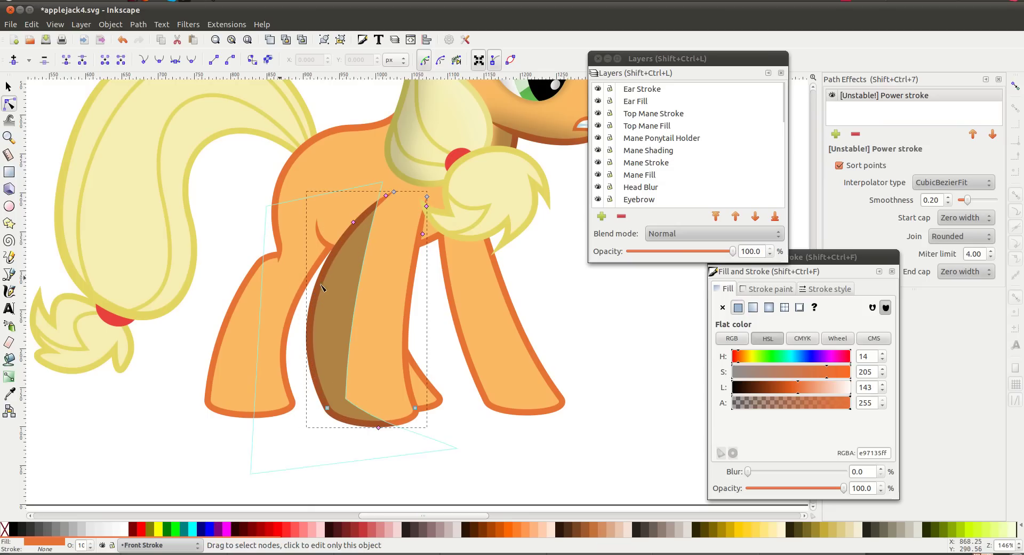
pyautogui.moveTo(338, 288); pyautogui.dragTo(359, 297)
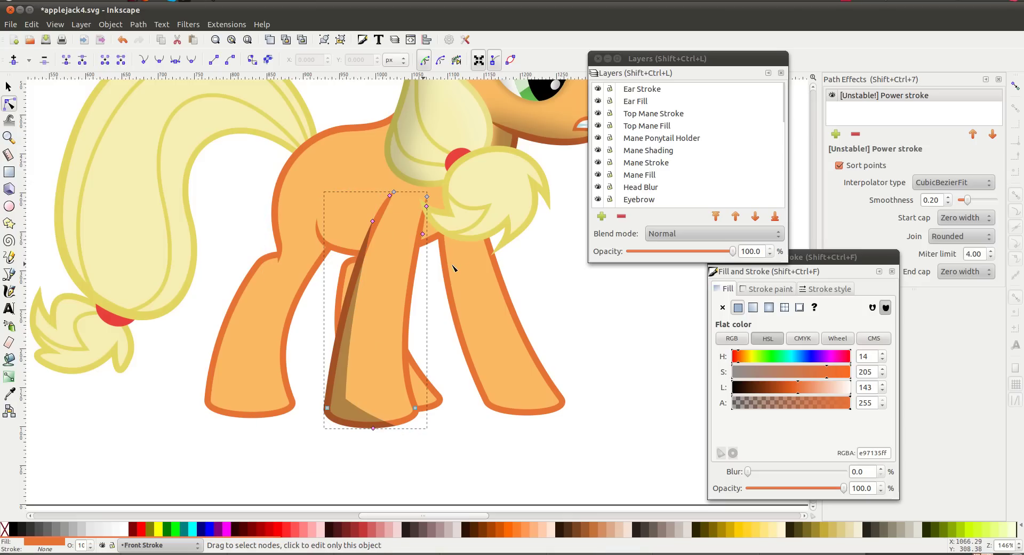
pyautogui.click(566, 285)
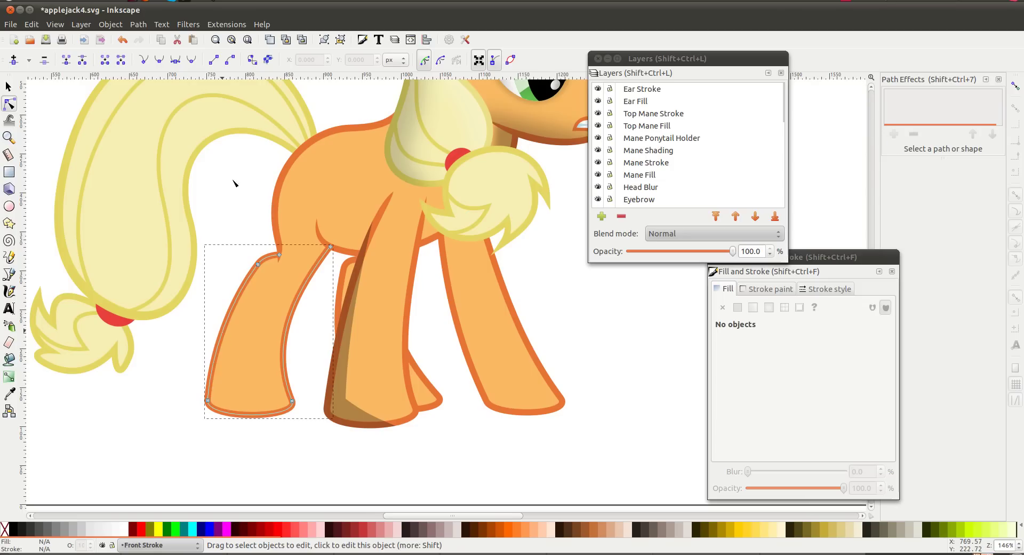
# - Apply a Power stroke effect to the back leg outline and swap its fill and stroke
pyautogui.click(233, 299)
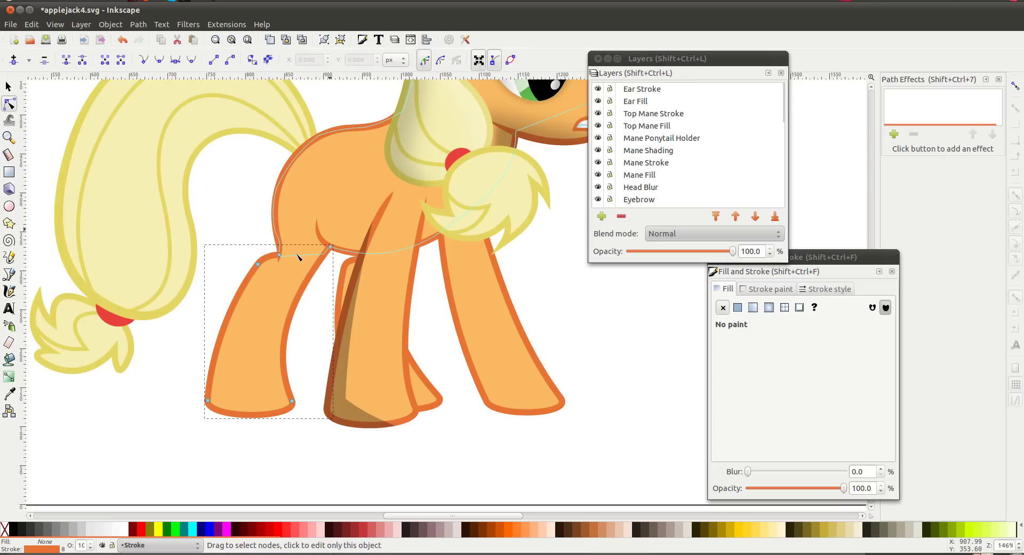
pyautogui.hscroll(-2, 224, 366)
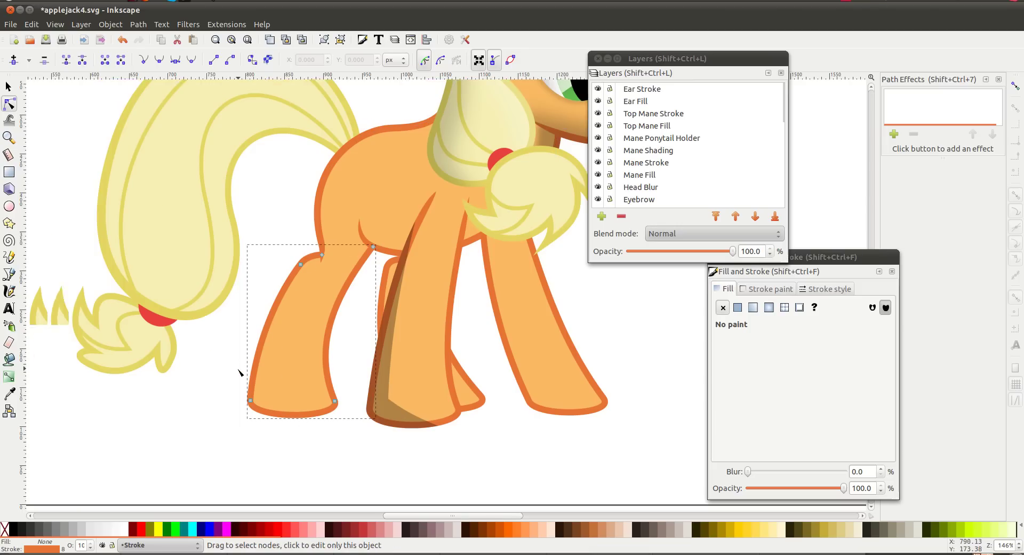
pyautogui.click(896, 134)
pyautogui.scroll(-3, 486, 304)
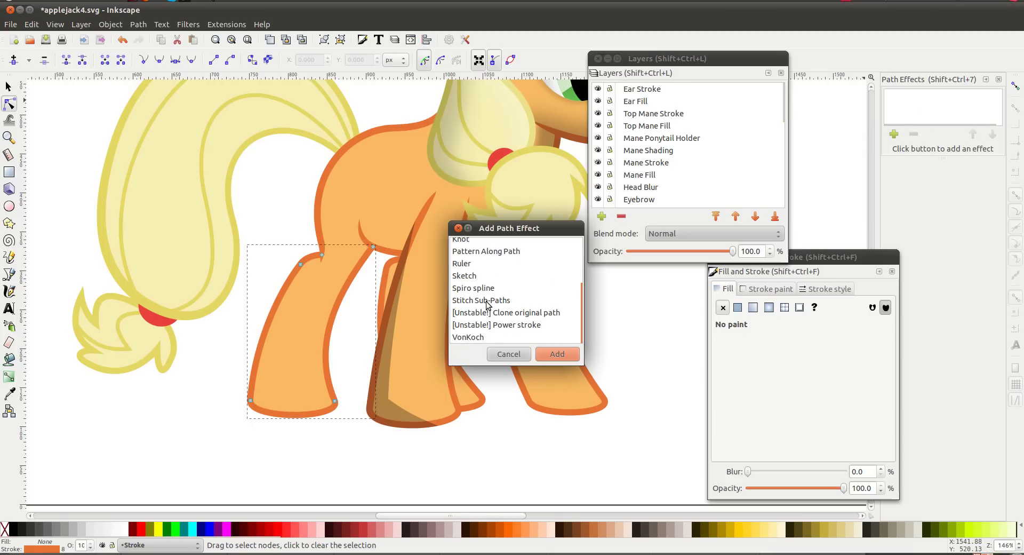
pyautogui.doubleClick(490, 324)
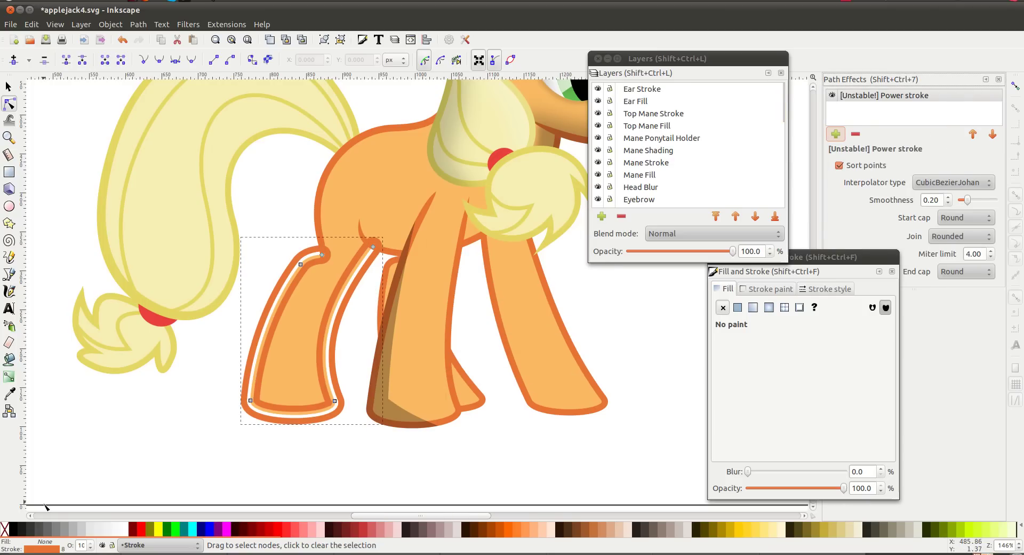
pyautogui.rightClick(43, 548)
pyautogui.click(95, 504)
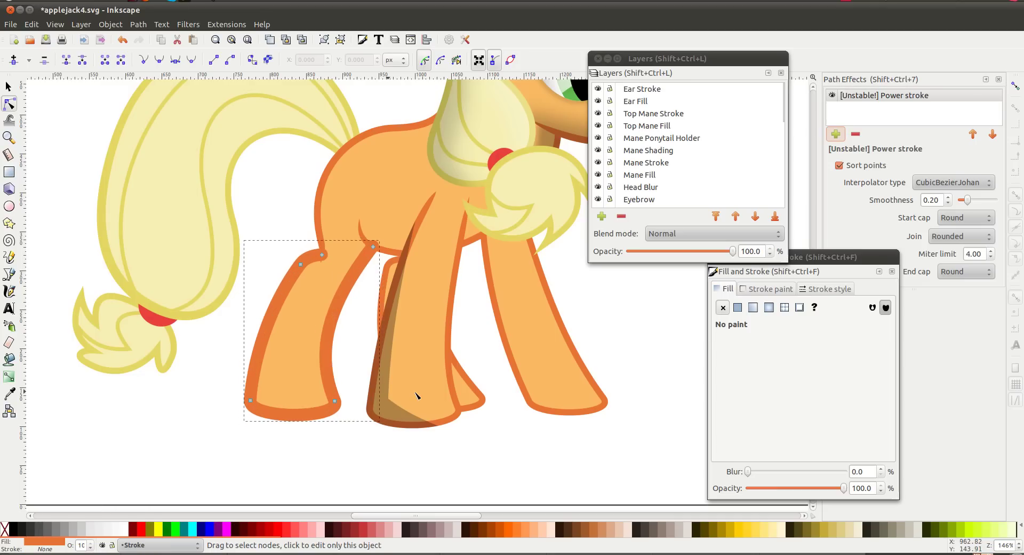
# - Set the power stroke to CubicBezierFit interpolation with Butt start and end caps
pyautogui.click(959, 186)
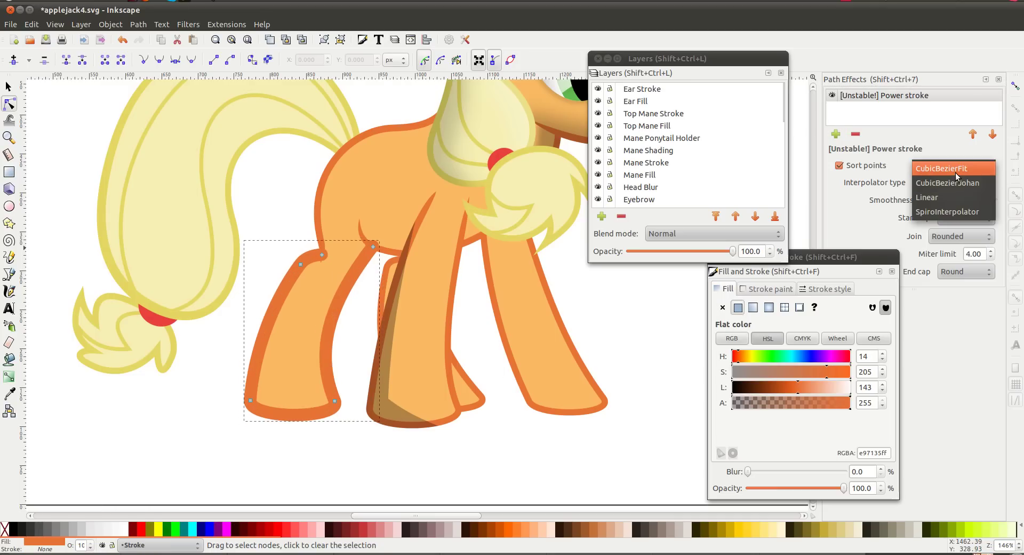
pyautogui.click(956, 172)
pyautogui.click(952, 270)
pyautogui.click(958, 242)
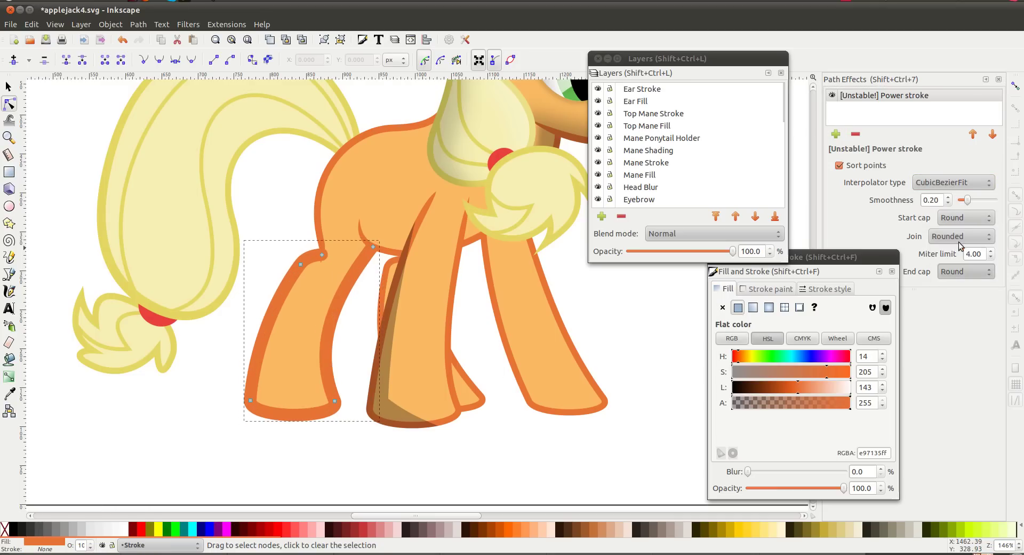
pyautogui.click(959, 218)
pyautogui.click(955, 193)
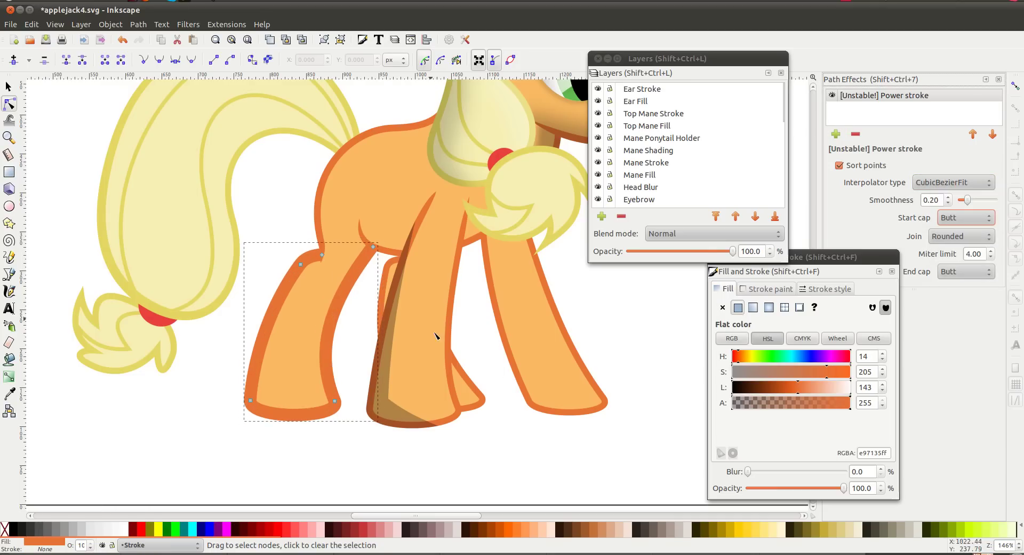
# - Drag the back leg outline's width knot inward to make it much thinner
pyautogui.click(332, 458)
pyautogui.click(338, 354)
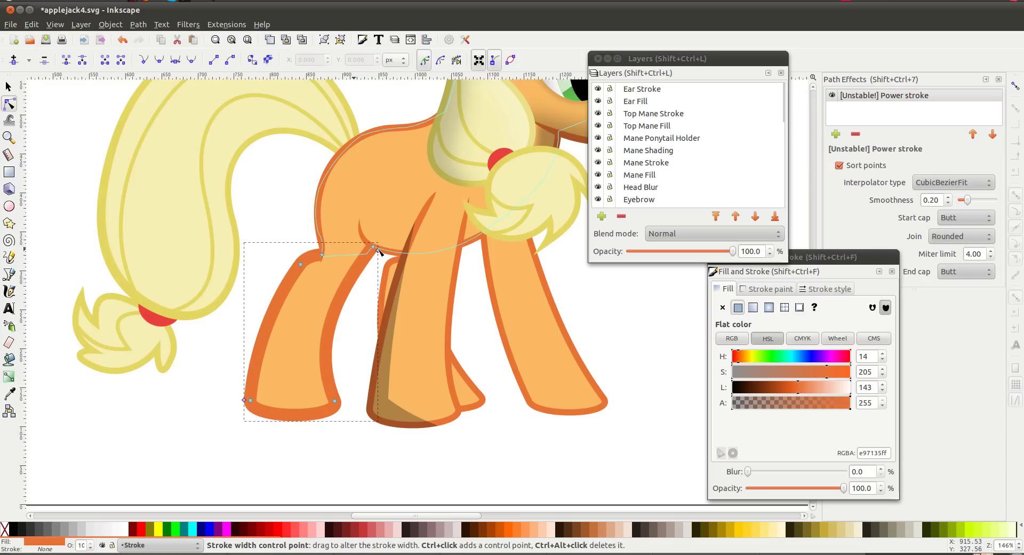
pyautogui.moveTo(246, 401); pyautogui.dragTo(298, 421)
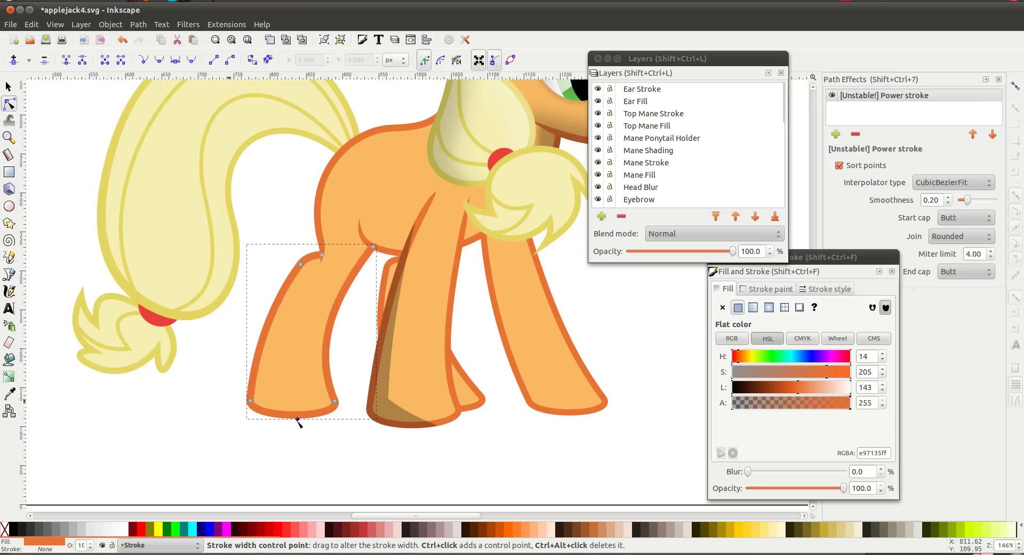
pyautogui.click(327, 429)
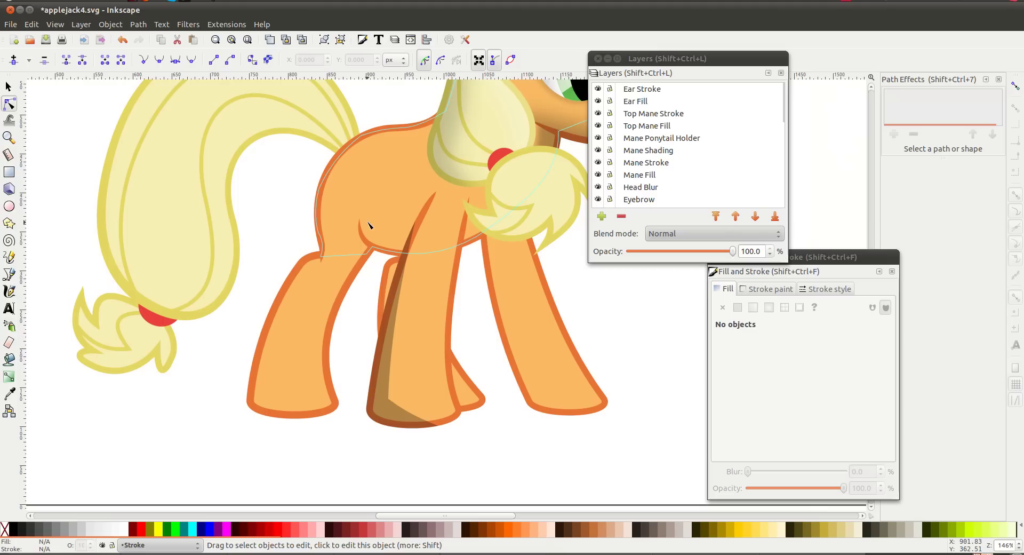
# - Make Body Shading the current layer after abandoning a first path attempt
pyautogui.click(276, 309)
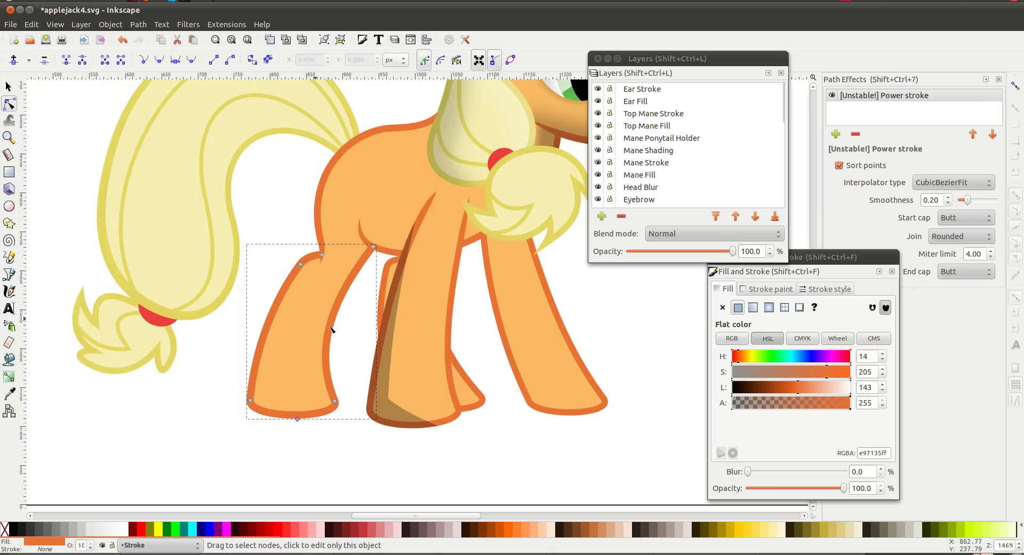
pyautogui.click(339, 472)
pyautogui.press('b')
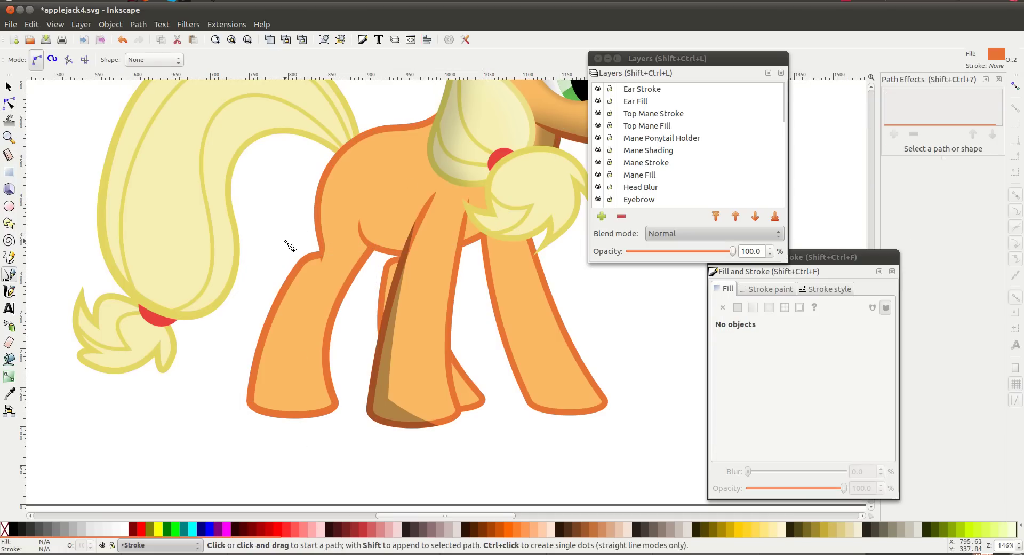
pyautogui.click(286, 241)
pyautogui.press('Escape')
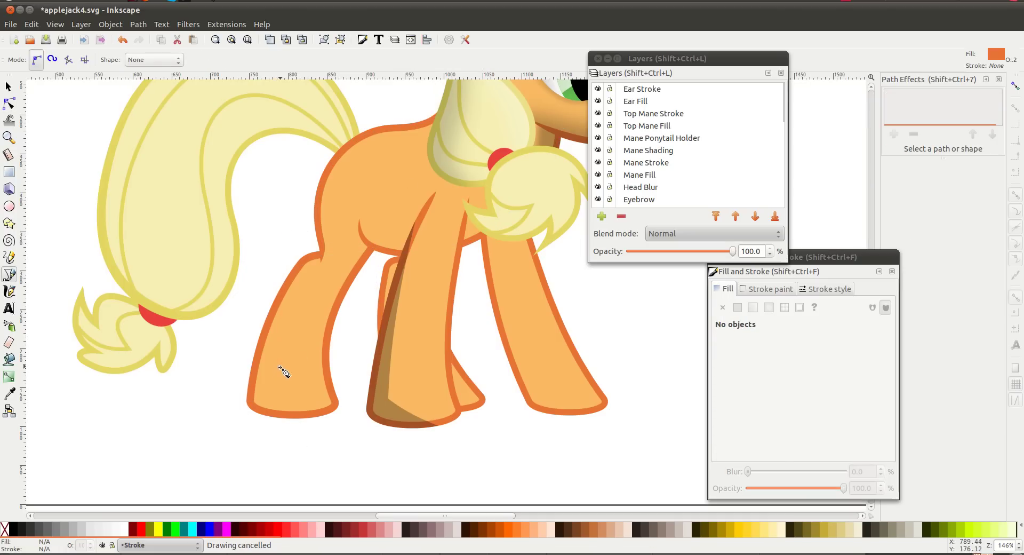
pyautogui.press('s')
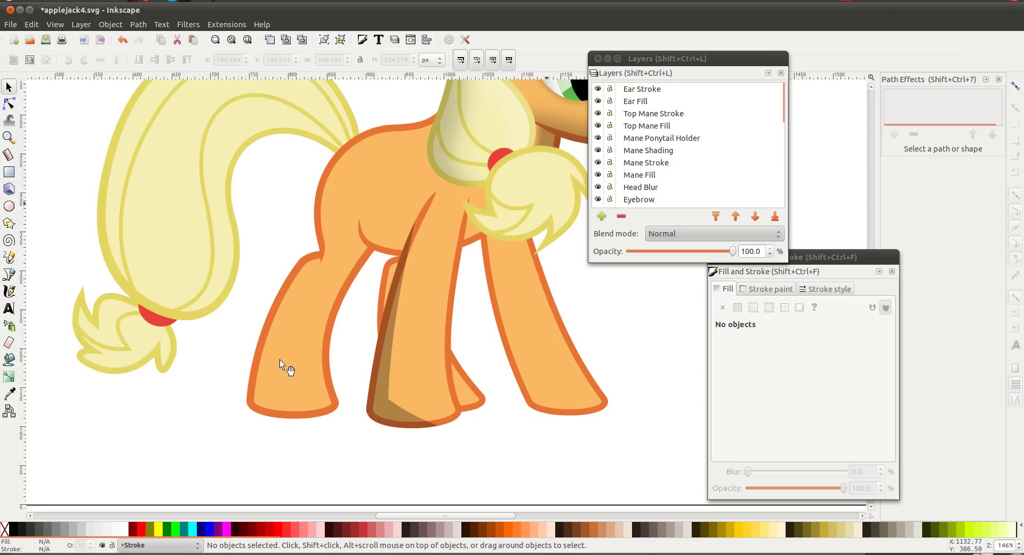
pyautogui.click(258, 344)
pyautogui.scroll(-8, 691, 153)
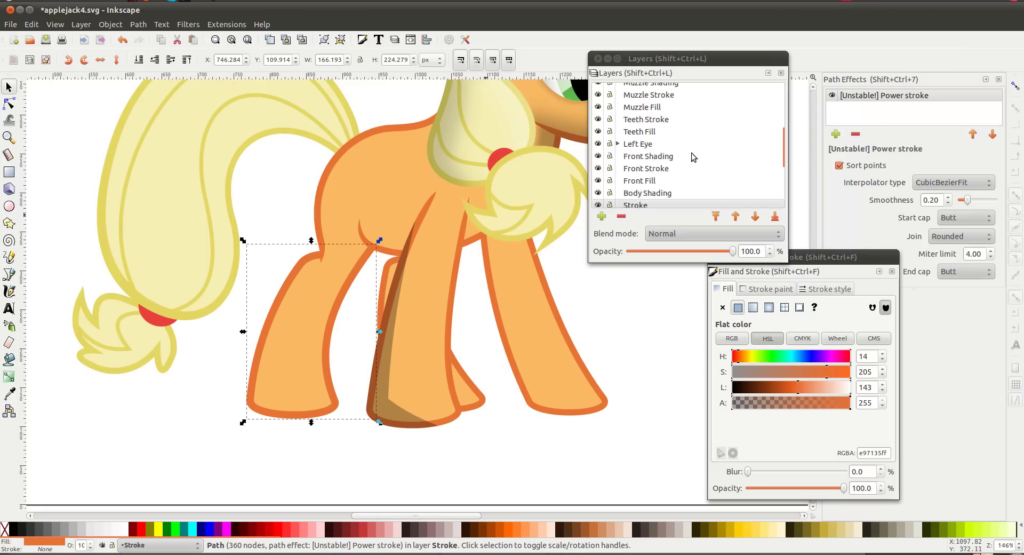
pyautogui.scroll(2, 690, 153)
pyautogui.click(659, 133)
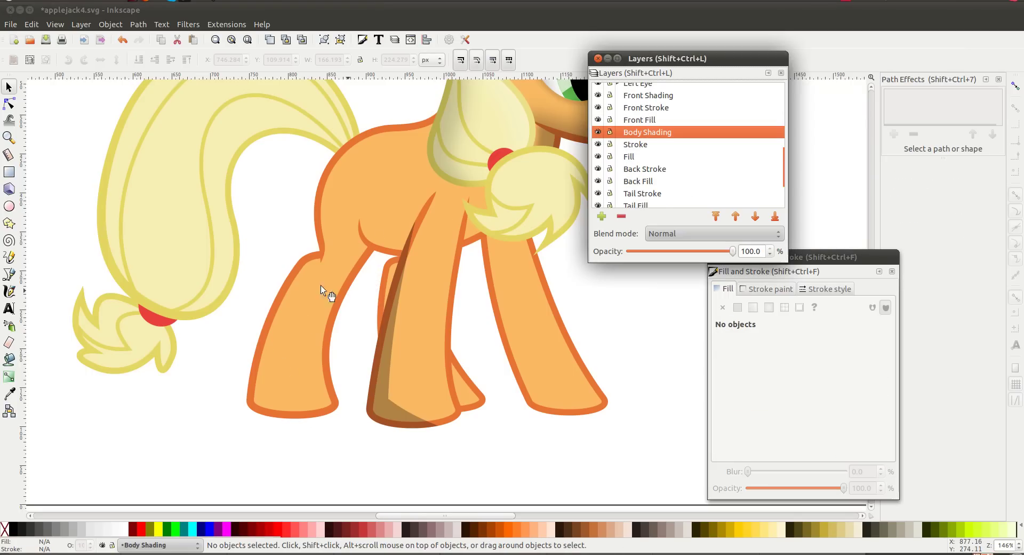
# - Draw a closed five-corner polygon over the hind leg and fill it black
pyautogui.press('b')
pyautogui.click(289, 240)
pyautogui.click(277, 383)
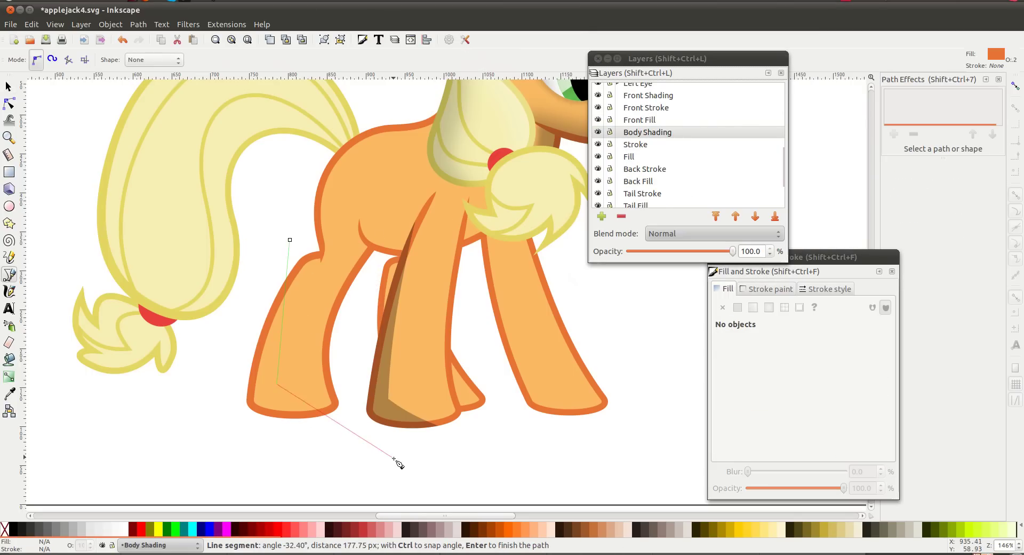
pyautogui.click(393, 457)
pyautogui.click(239, 457)
pyautogui.click(171, 319)
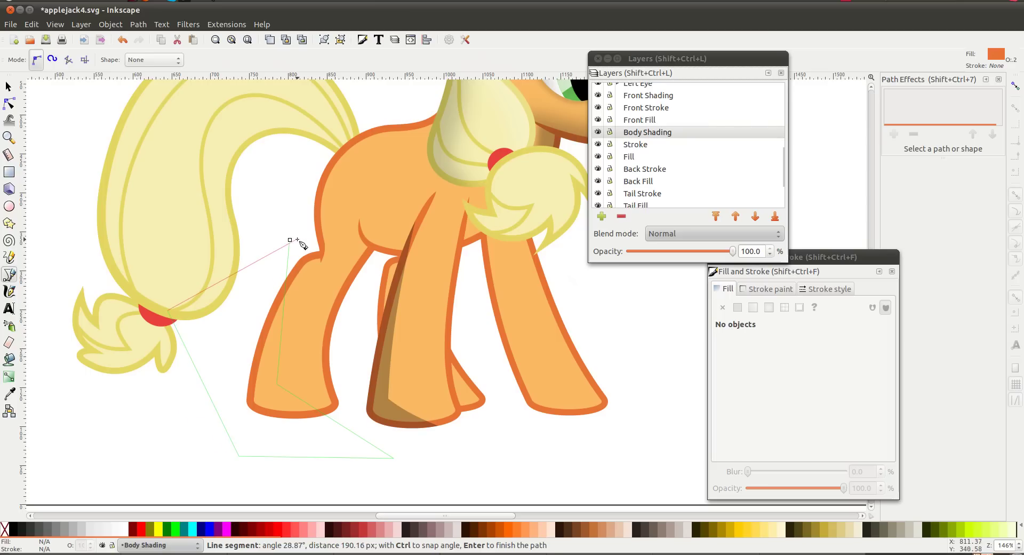
pyautogui.click(289, 239)
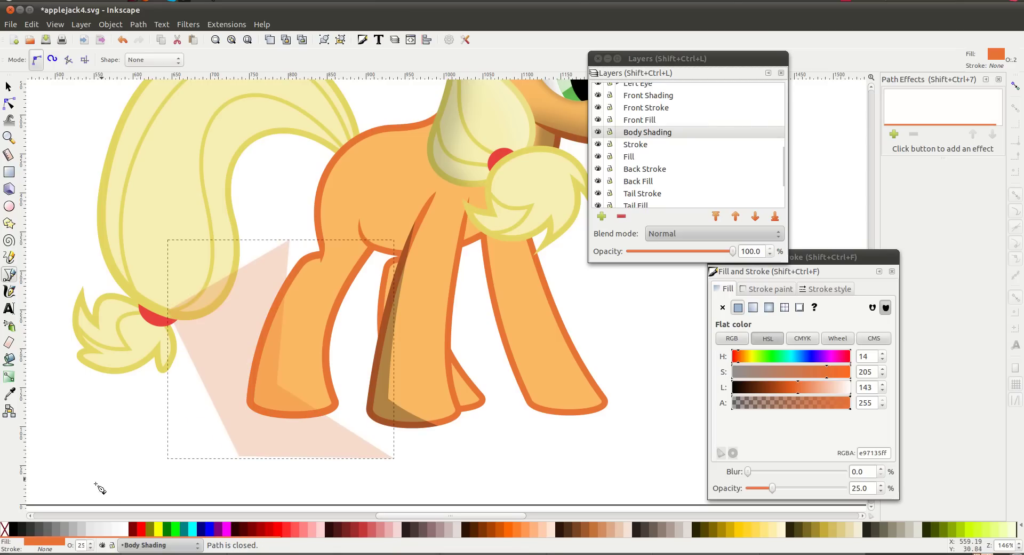
pyautogui.click(12, 528)
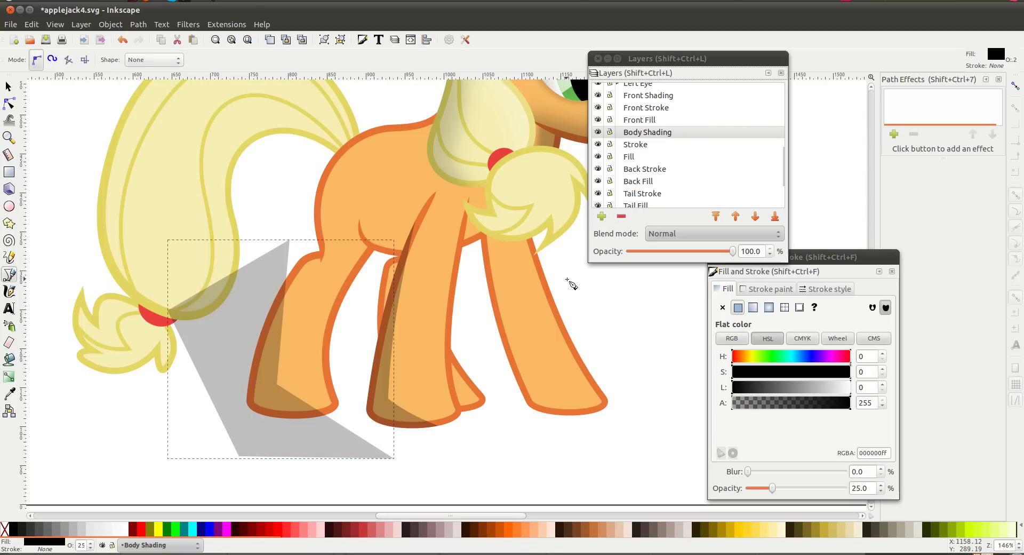
# - Select the rear leg's stroke and fill clones and raise the fill clone into Body Shading
pyautogui.press('s')
pyautogui.click(351, 305)
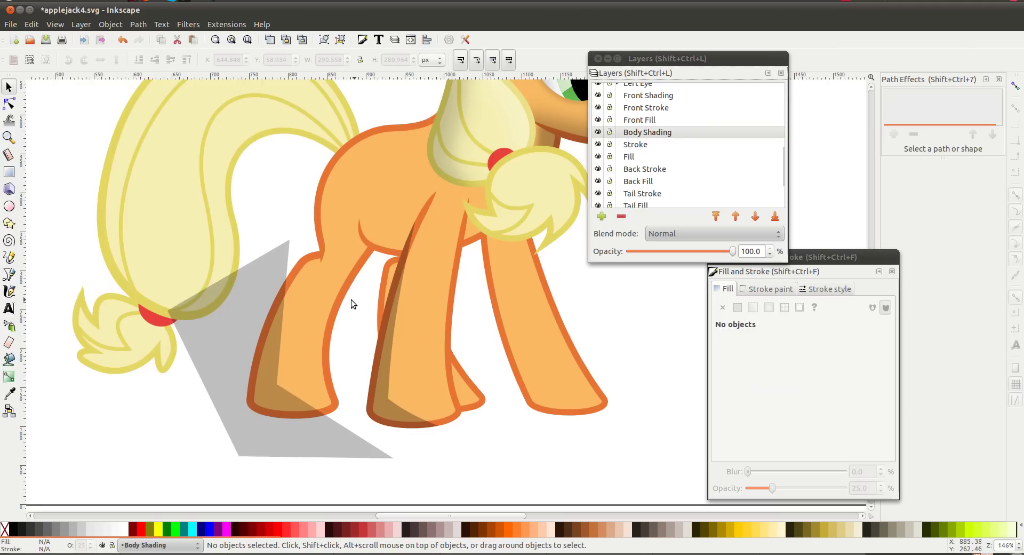
pyautogui.click(348, 304)
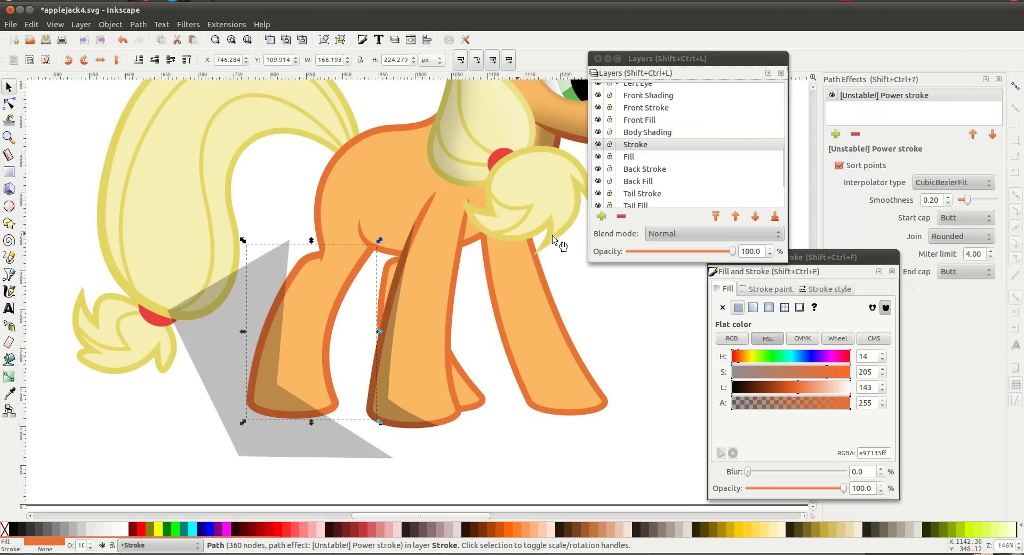
pyautogui.keyDown('shift'); pyautogui.click(294, 270); pyautogui.keyUp('shift')
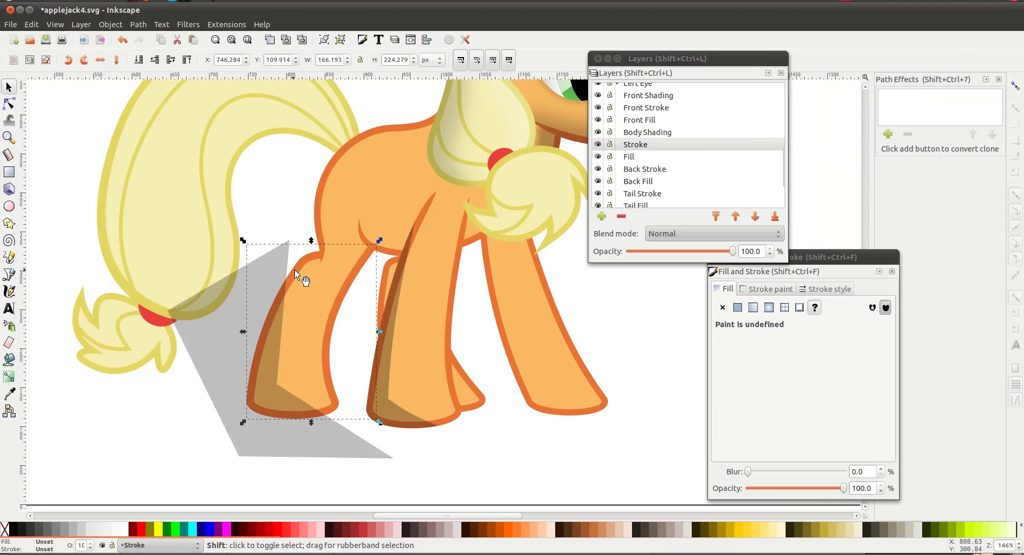
pyautogui.click(312, 326)
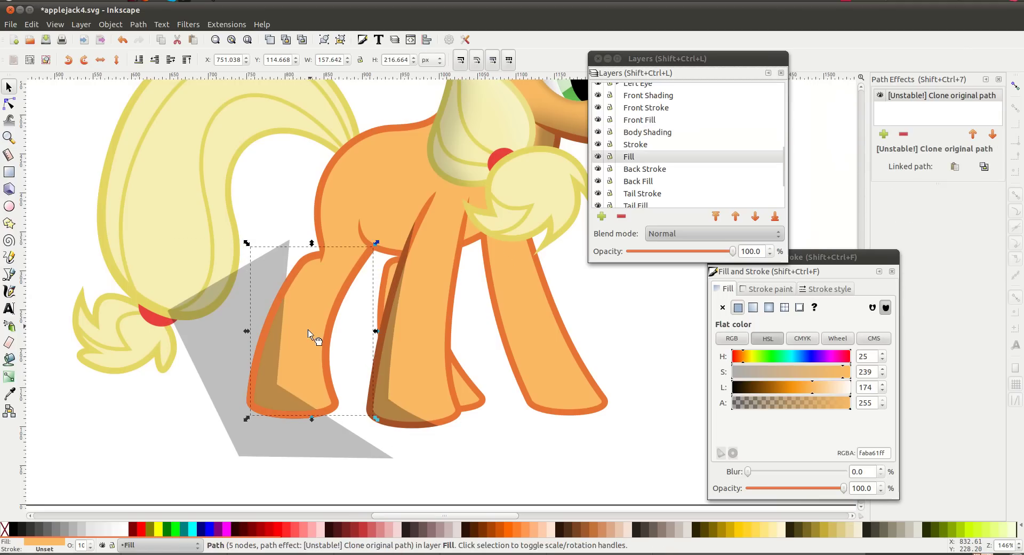
pyautogui.click(309, 328)
pyautogui.hotkey('shift', 'pageup')
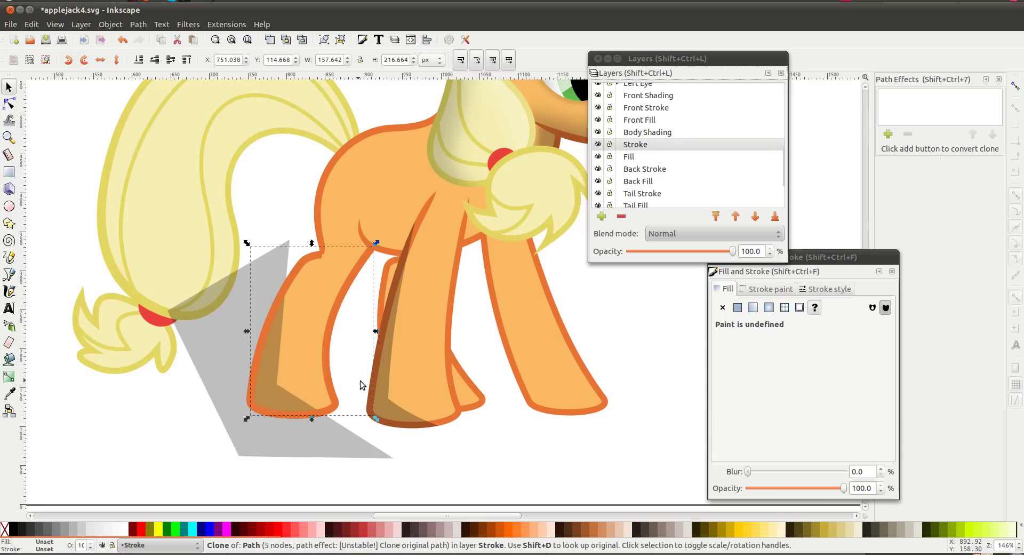
pyautogui.hotkey('shift', 'pageup')
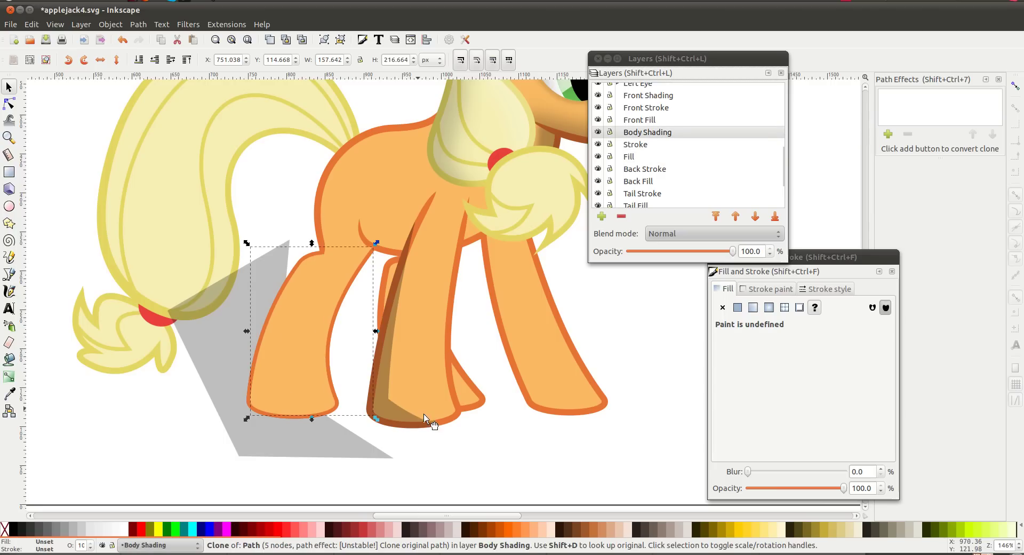
# - Group the two rear leg clones with Ctrl+G
pyautogui.click(425, 416)
pyautogui.click(325, 351)
pyautogui.keyDown('shift'); pyautogui.click(317, 349); pyautogui.keyUp('shift')
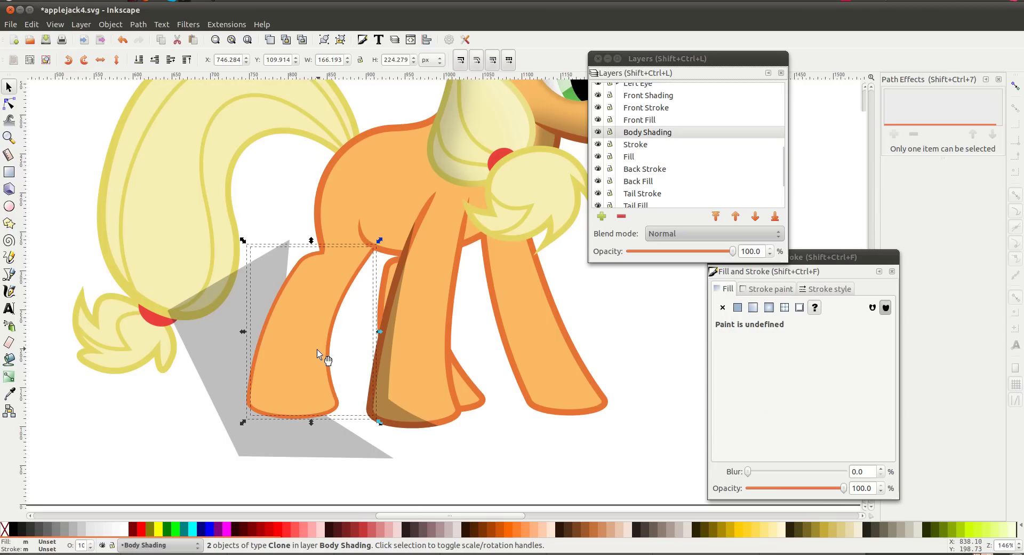
pyautogui.click(290, 313)
pyautogui.hotkey('ctrl', 'g')
# - Clip the black shadow to the rear leg clone group with Set Clip
pyautogui.keyDown('shift'); pyautogui.click(226, 358); pyautogui.keyUp('shift')
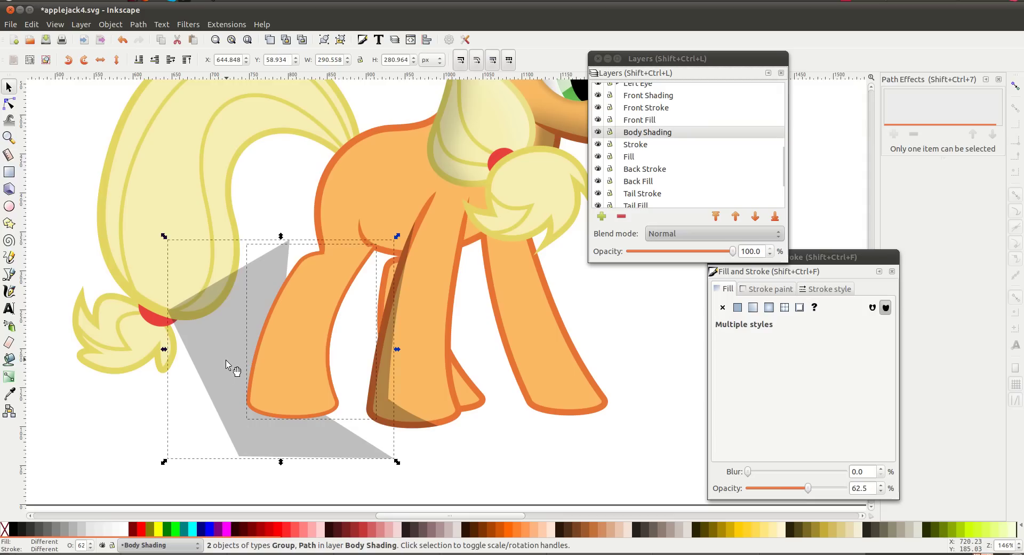
pyautogui.rightClick(226, 359)
pyautogui.click(285, 345)
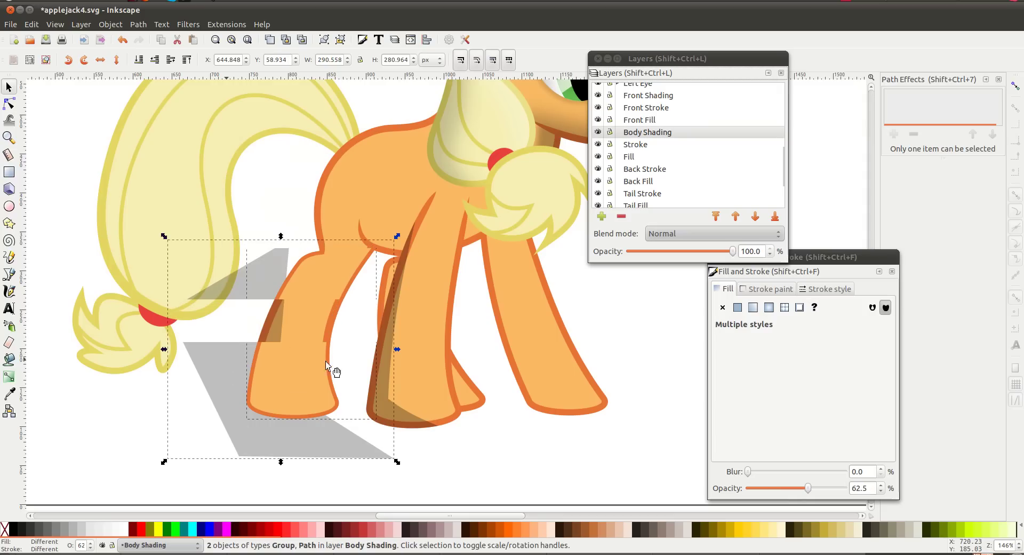
pyautogui.click(456, 456)
# - Give the clipped rear leg shadow a blur of 10
pyautogui.click(273, 339)
pyautogui.press('n')
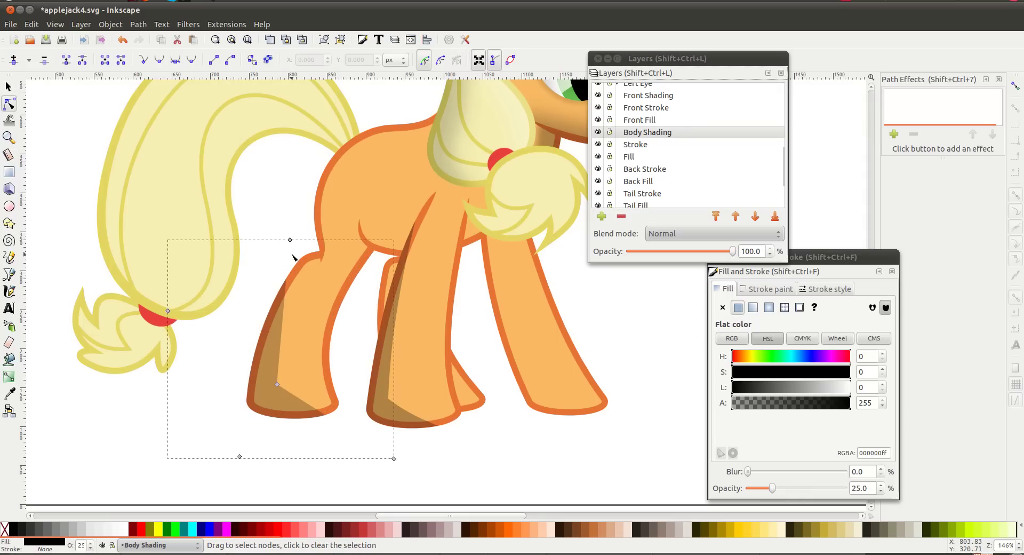
pyautogui.click(863, 472)
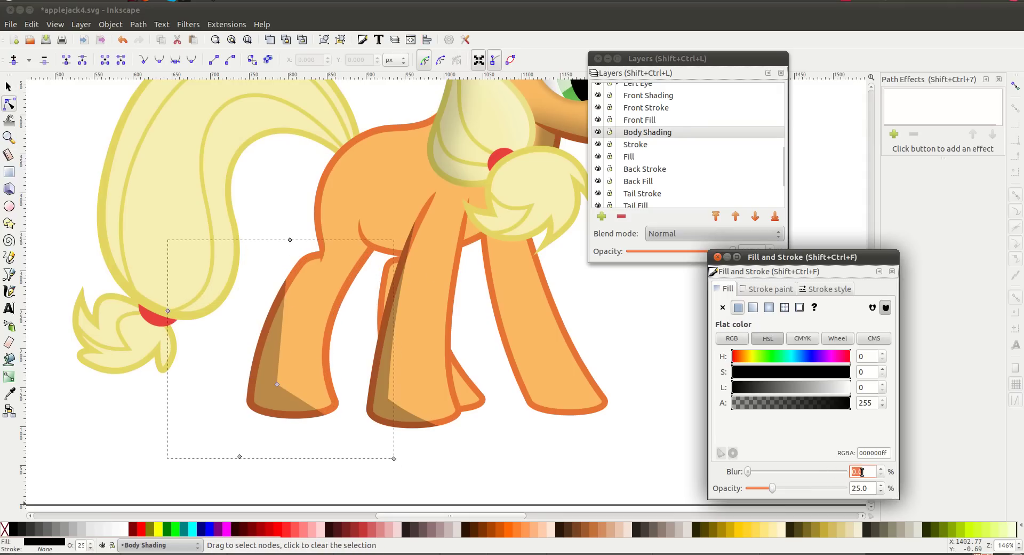
pyautogui.write('10')
pyautogui.press('Return')
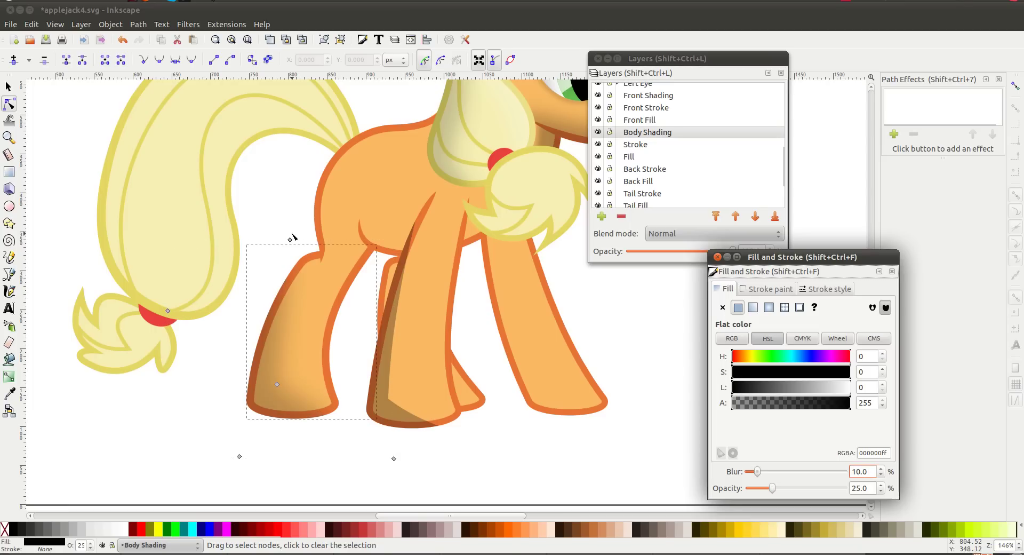
# - Drag the shadow's top corner node up and to the right
pyautogui.moveTo(292, 236); pyautogui.dragTo(309, 226)
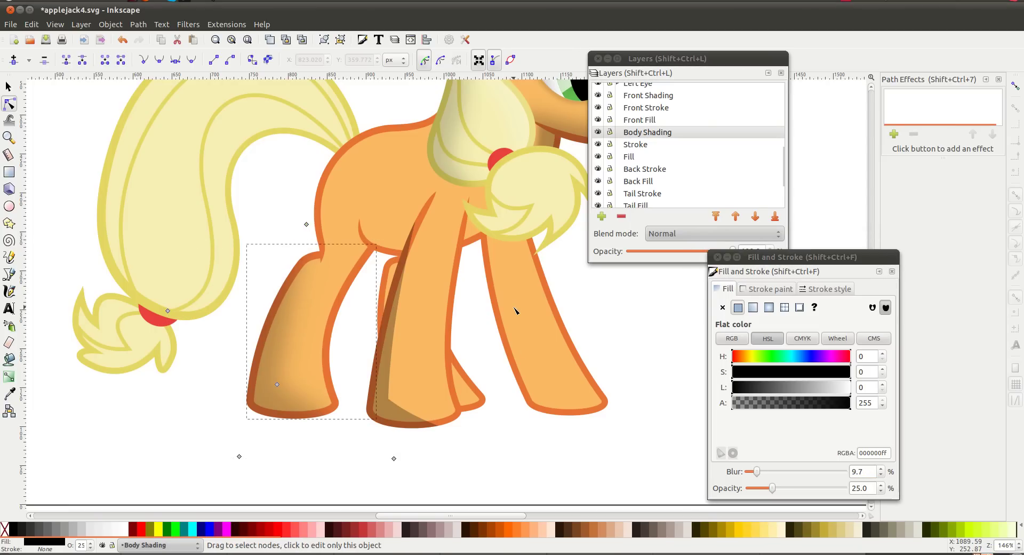
pyautogui.scroll(-2, 514, 309)
pyautogui.scroll(1, 514, 309)
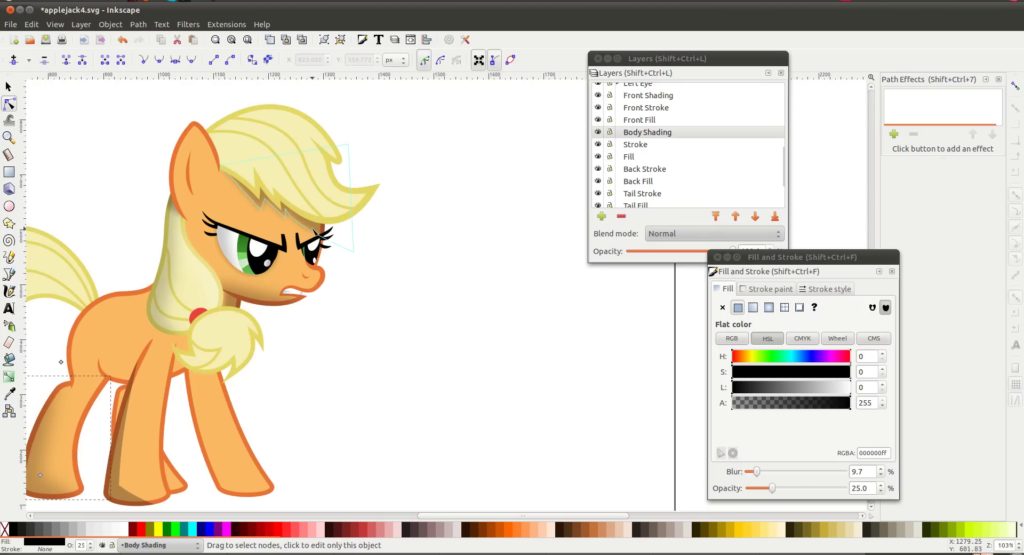
pyautogui.click(335, 266)
pyautogui.press('Escape')
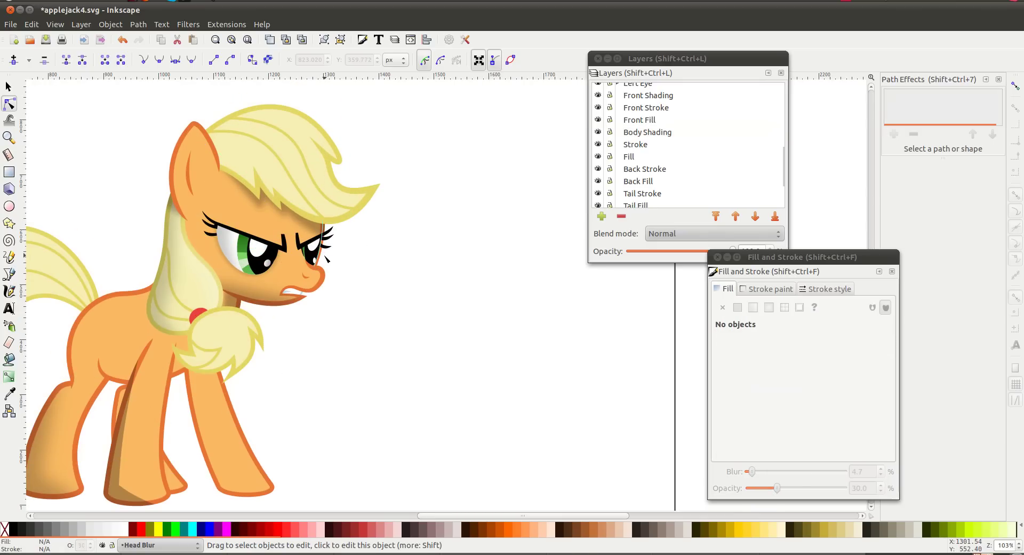
pyautogui.click(323, 258)
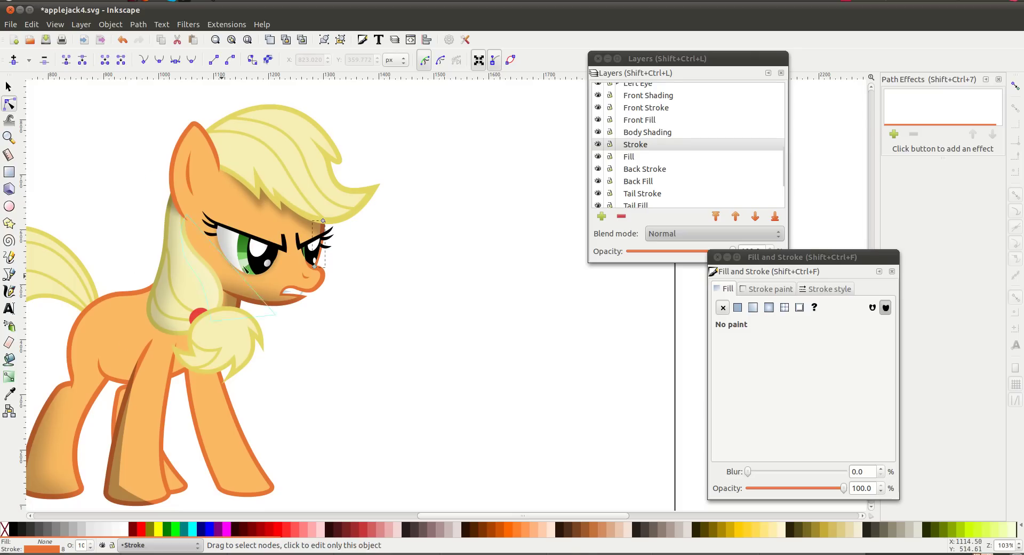
pyautogui.hscroll(-10, 267, 413)
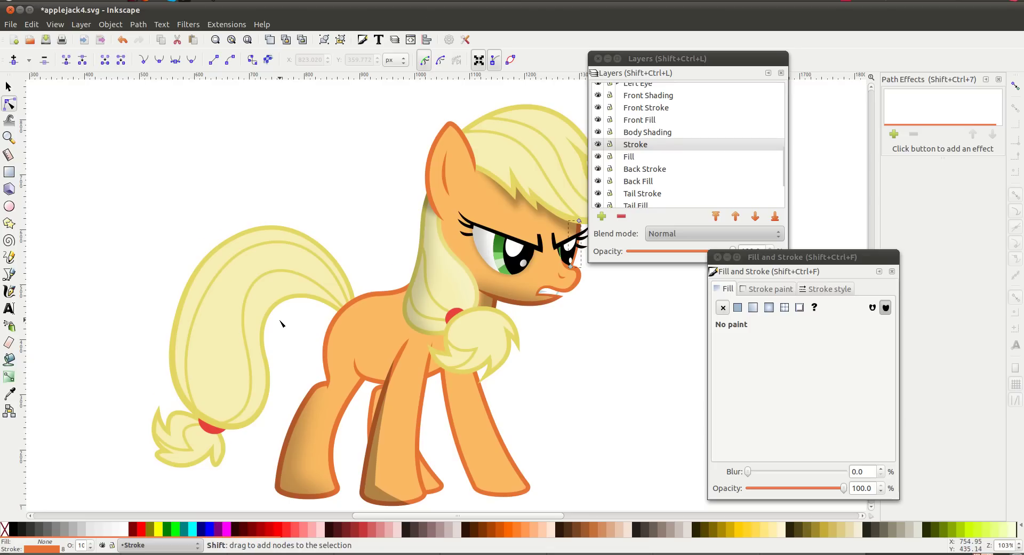
pyautogui.hscroll(4, 281, 322)
pyautogui.scroll(-3, 238, 435)
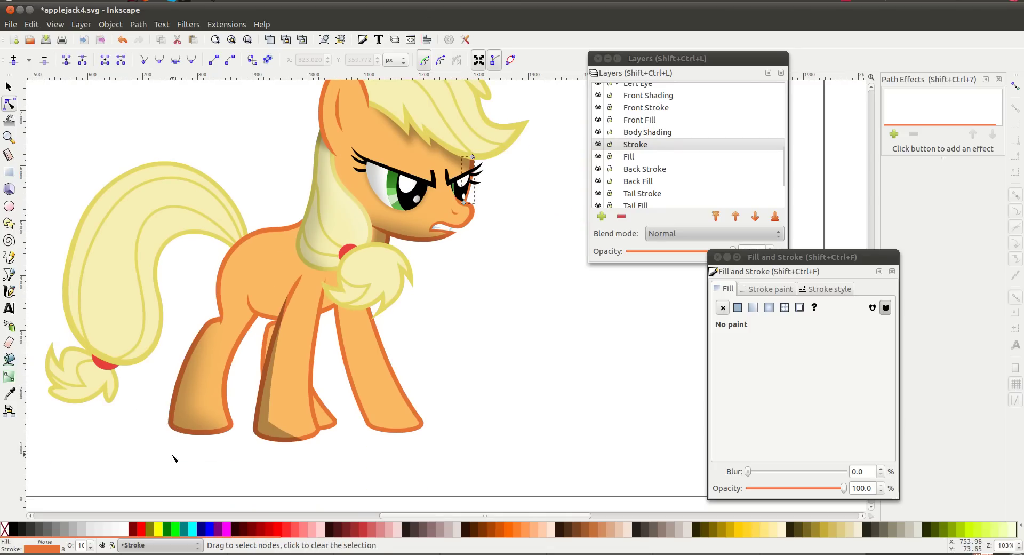
pyautogui.scroll(4, 444, 335)
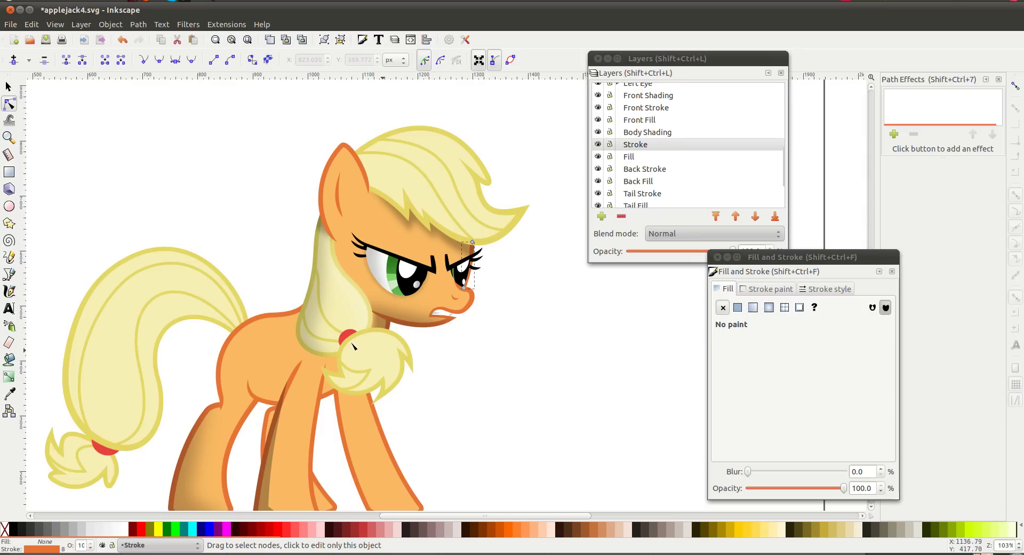
pyautogui.click(462, 321)
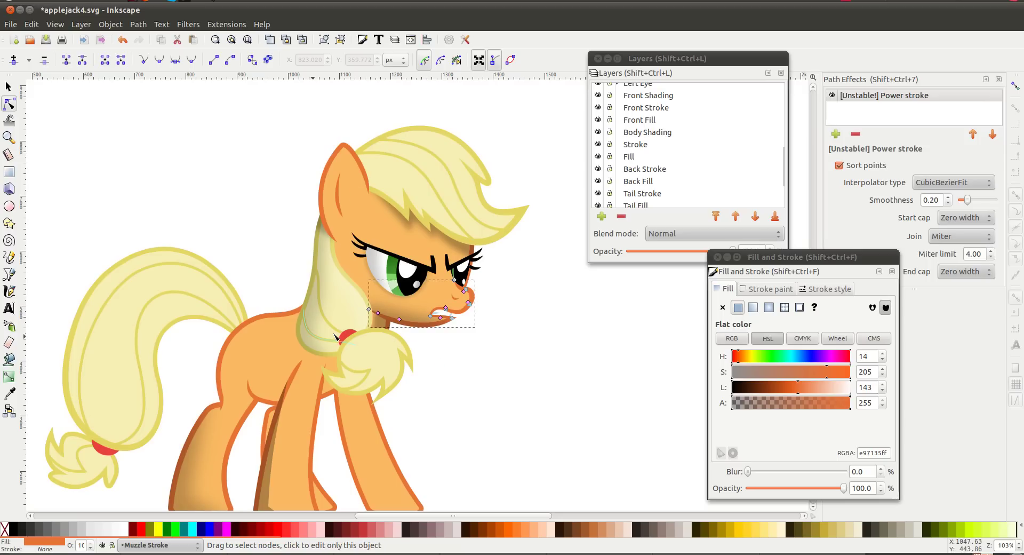
pyautogui.click(549, 301)
pyautogui.keyDown('ctrl'); pyautogui.scroll(-1, 434, 366); pyautogui.keyUp('ctrl')
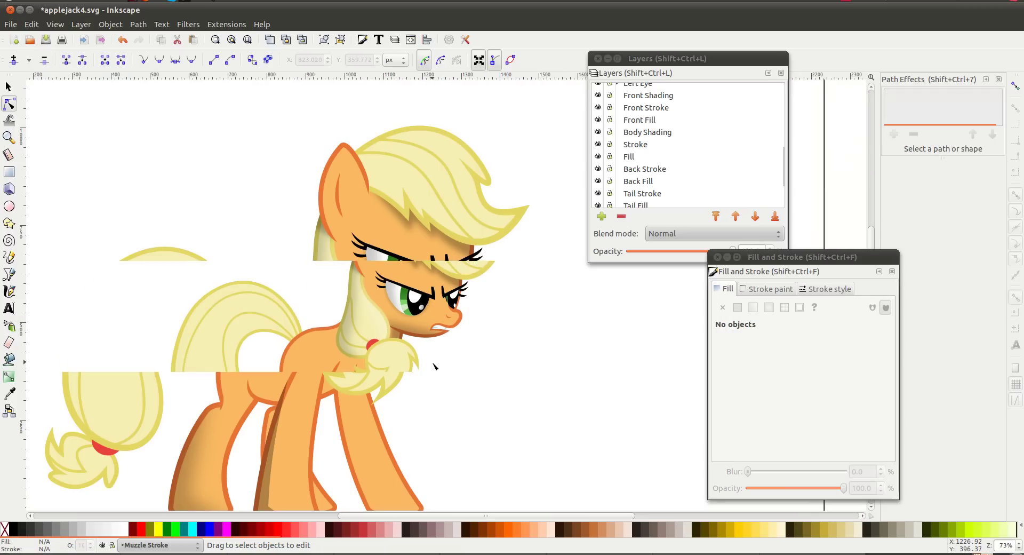
pyautogui.scroll(-2, 435, 366)
pyautogui.hscroll(-2, 435, 366)
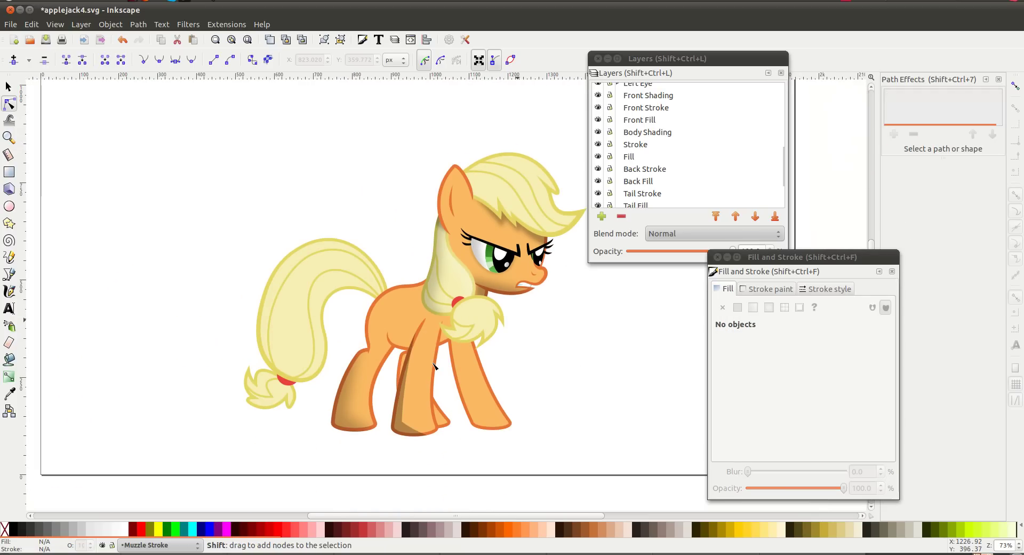